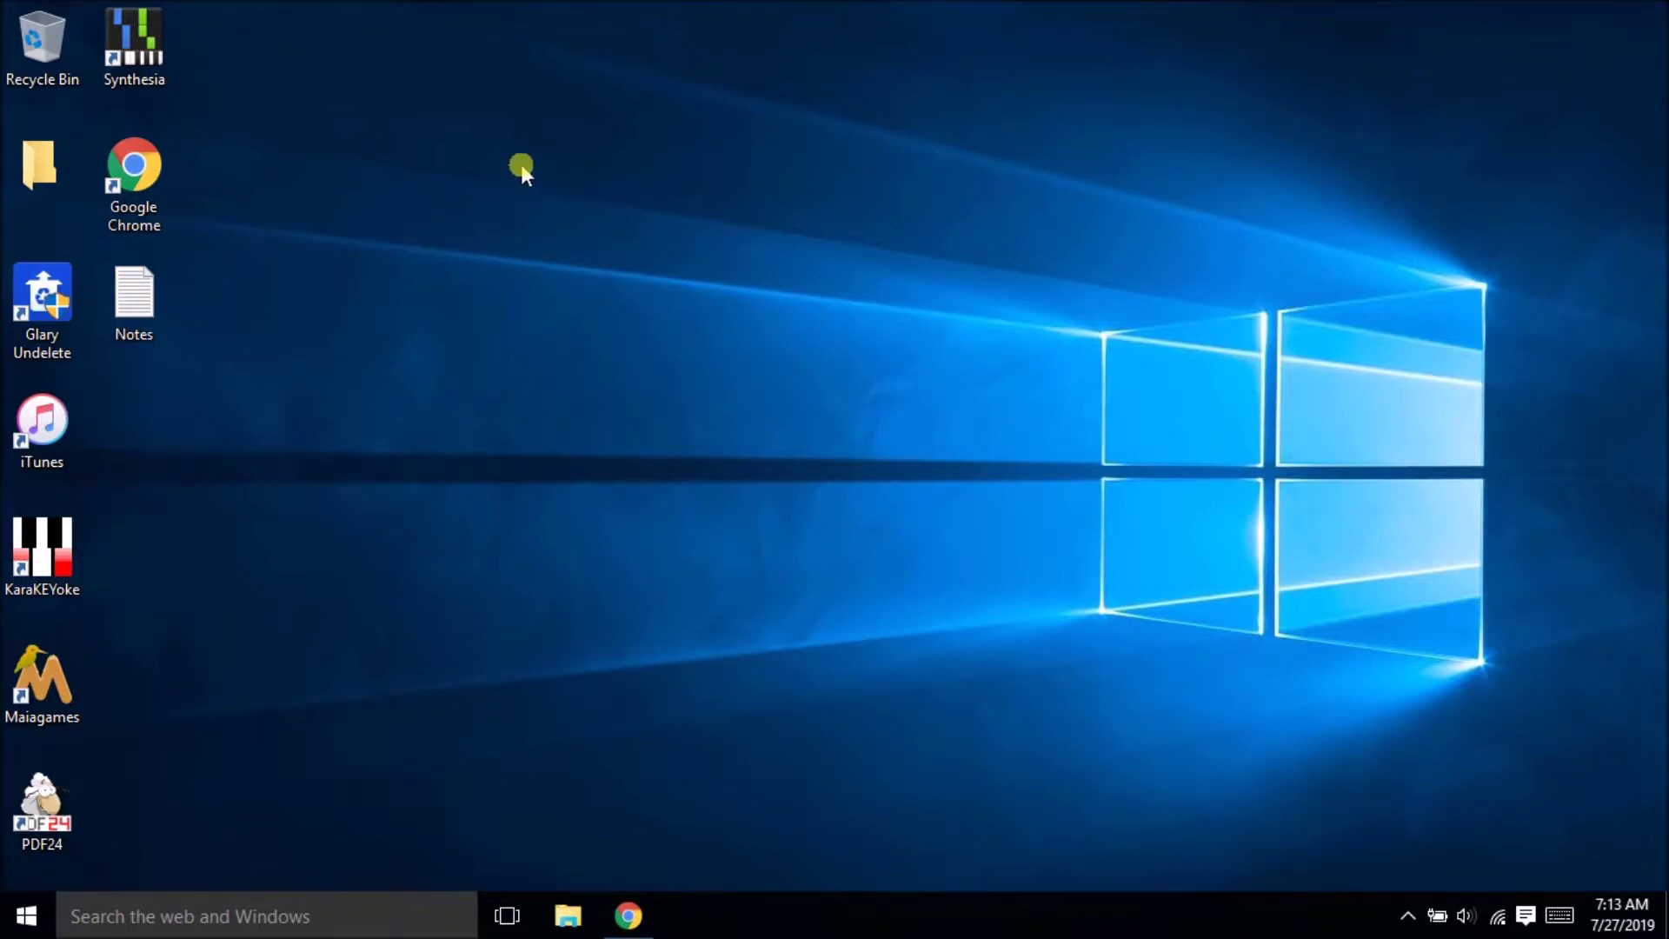
Step: Right-click an empty spot on the desktop to bring up its shortcut menu
right_click(458, 93)
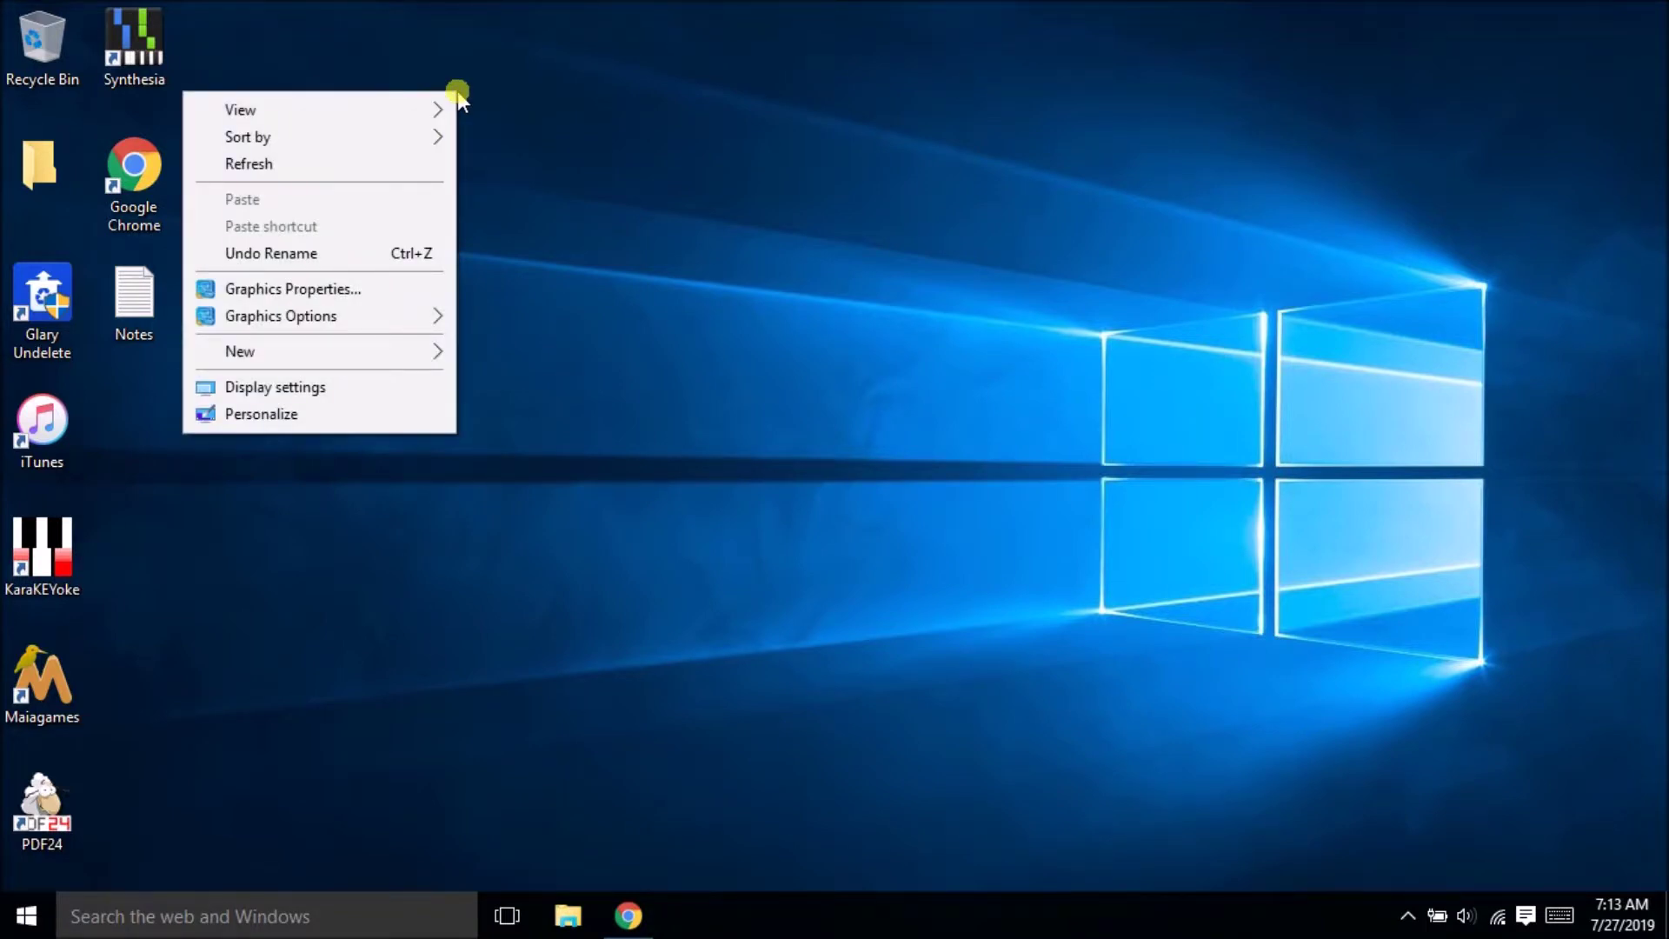
Step: Go from Personalize to the Themes page and open Desktop icon settings
click(287, 419)
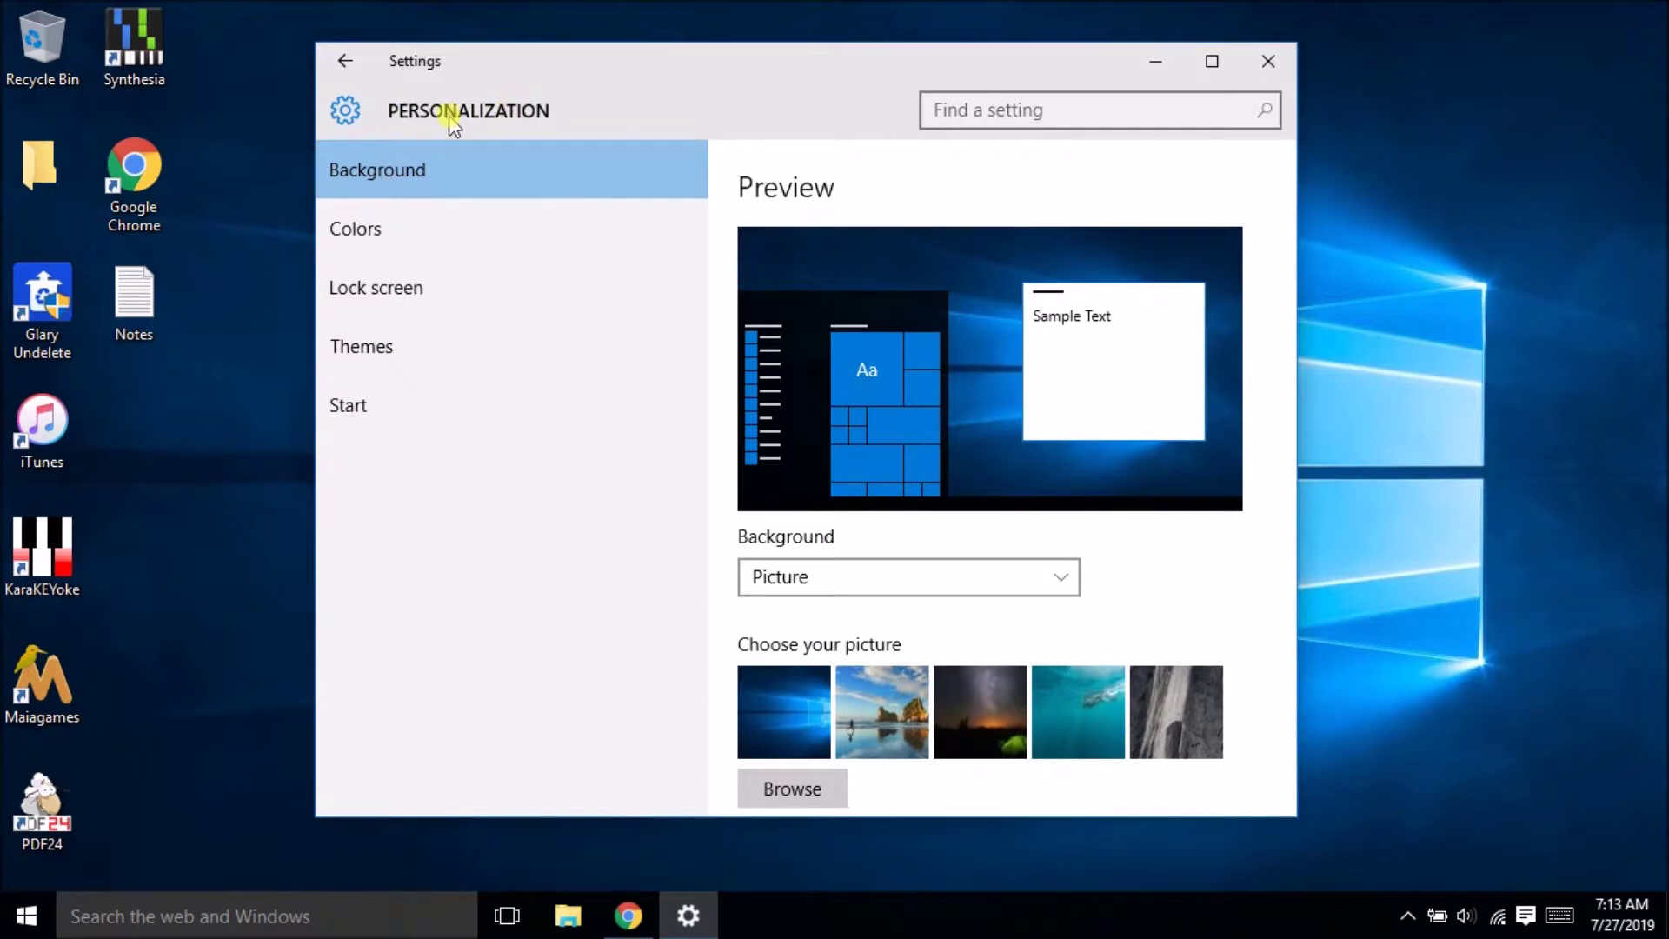
click(359, 357)
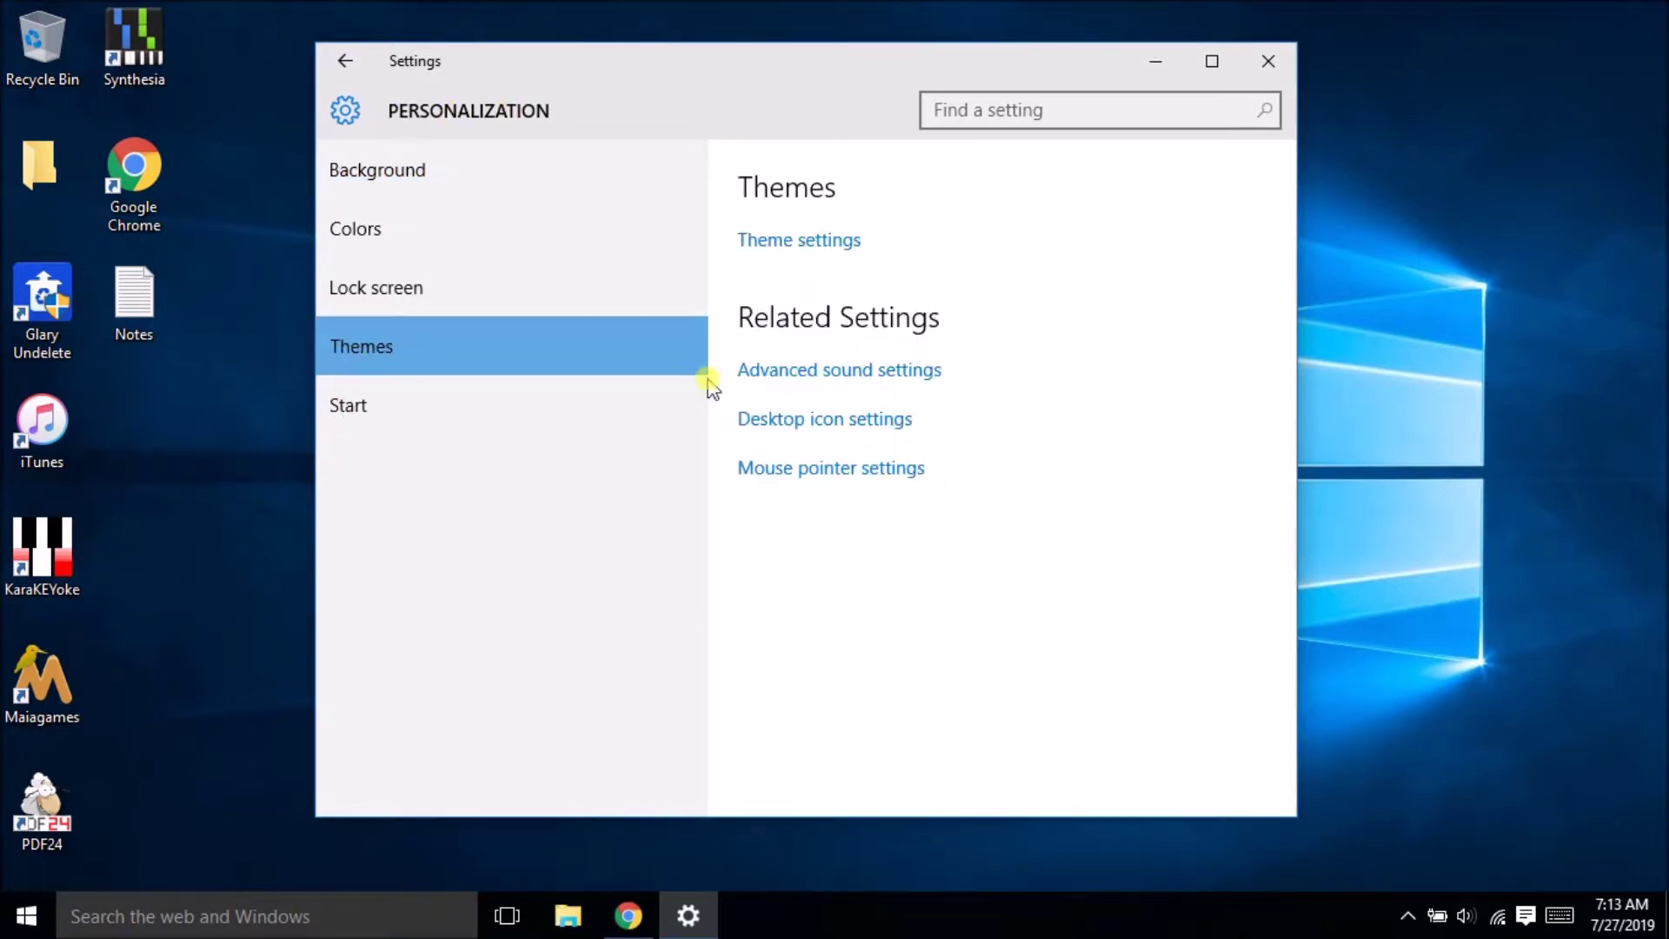
click(849, 423)
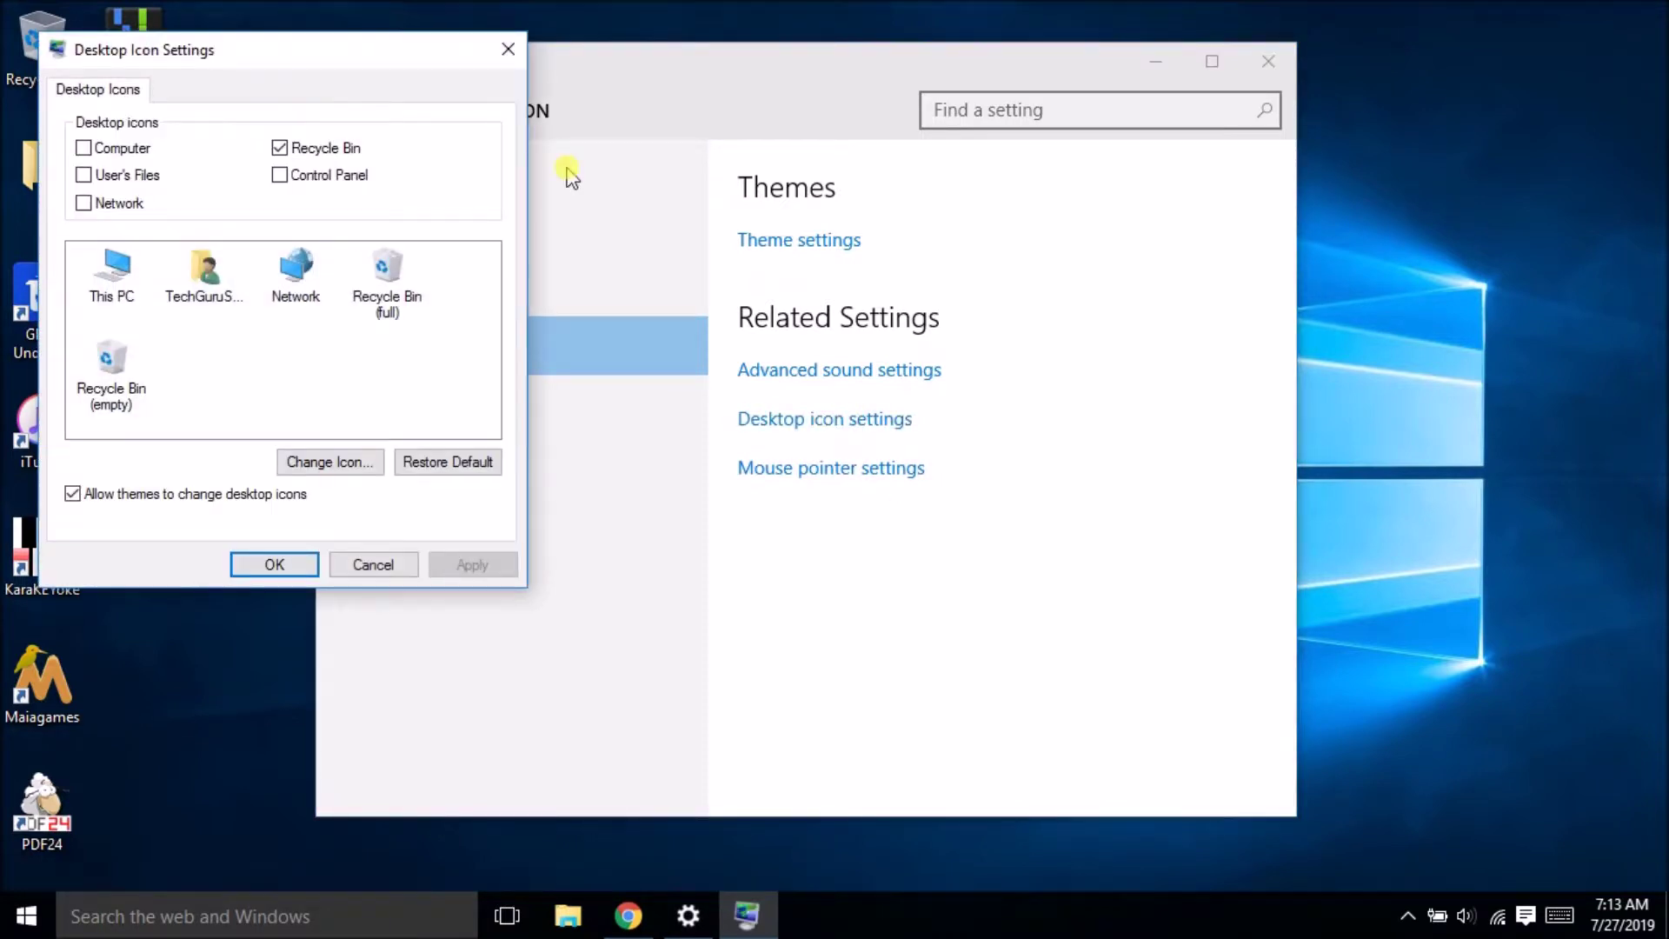
Step: Cancel the Desktop Icon Settings dialog unchanged and close the Settings window
drag(328, 58, 609, 118)
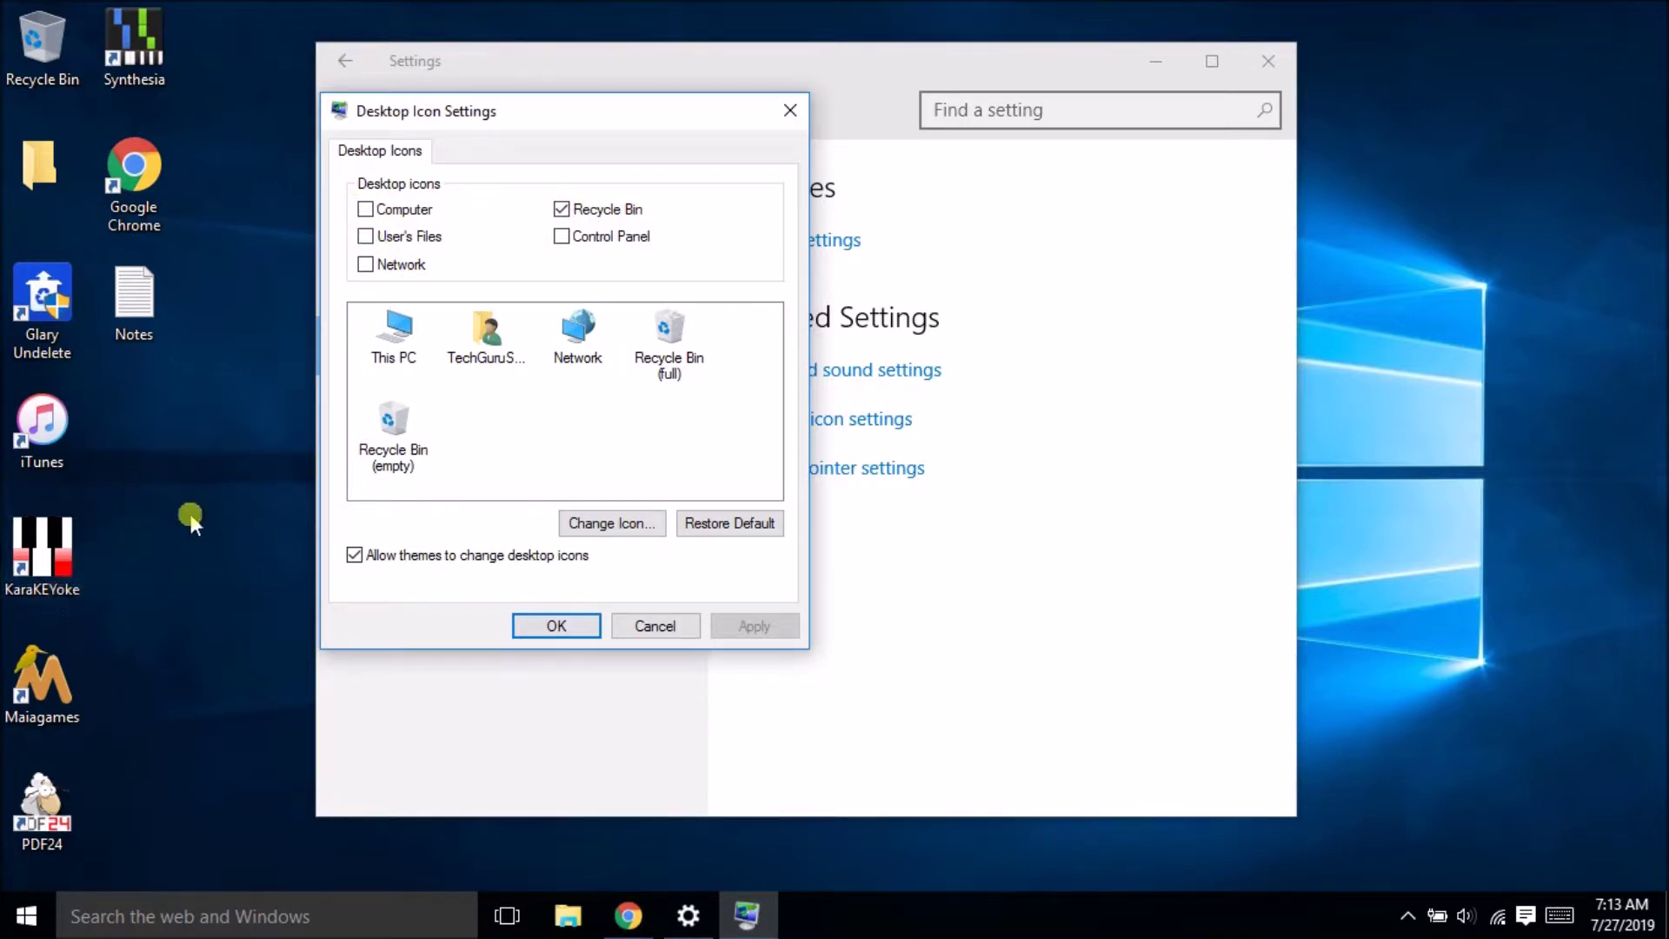
click(665, 626)
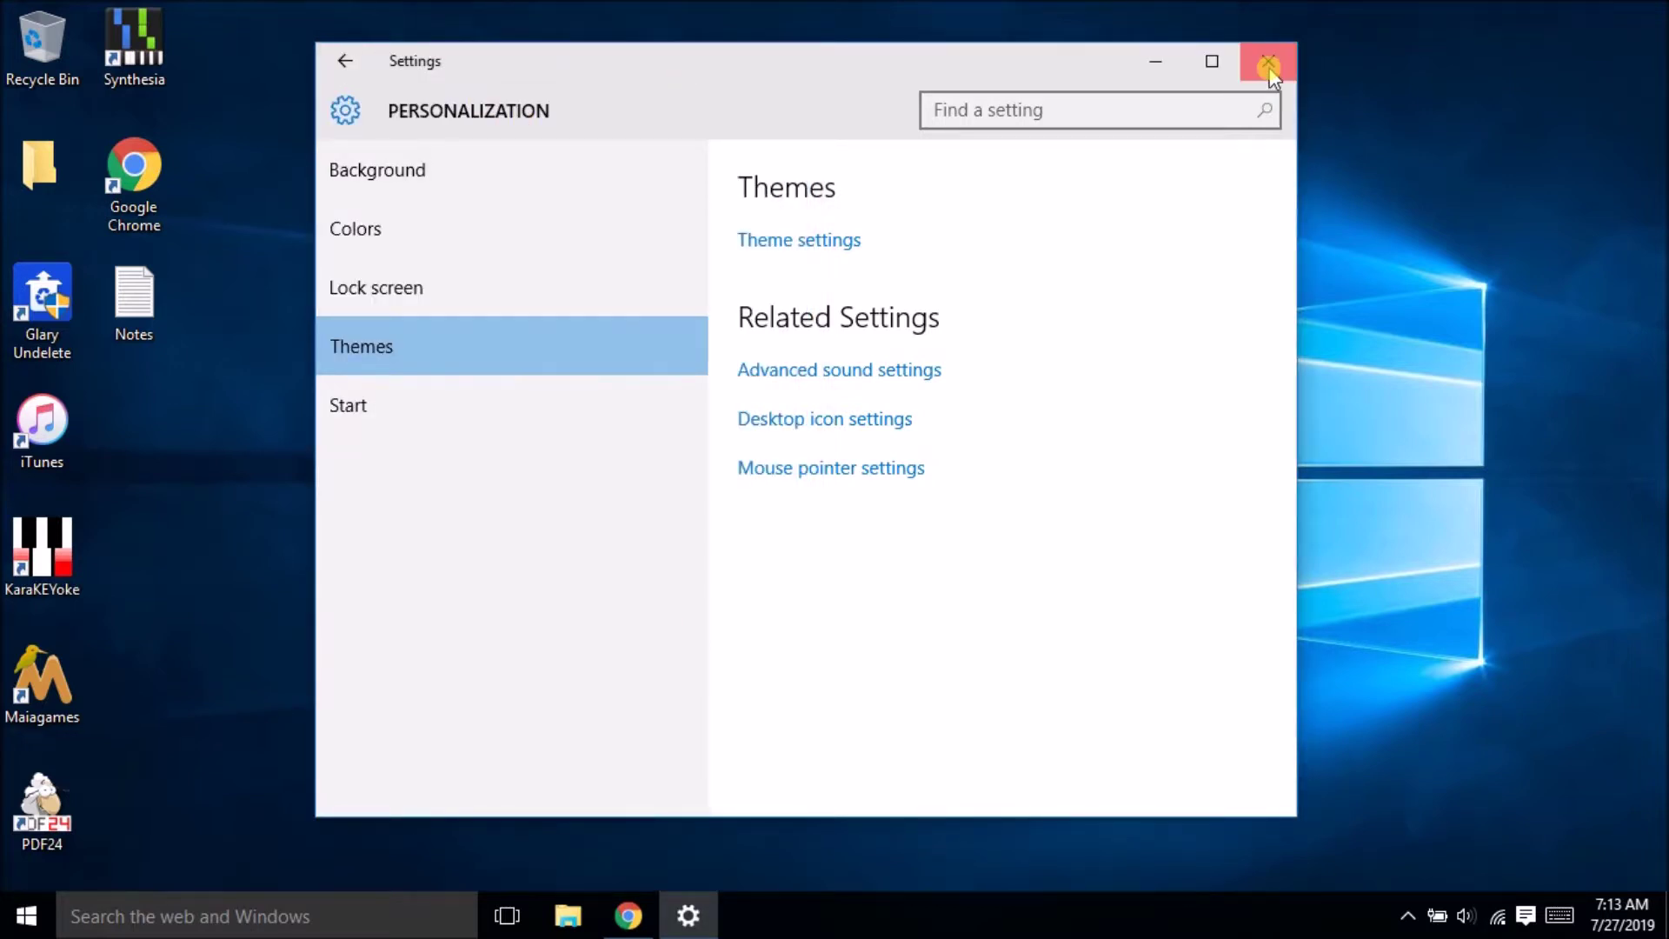
click(1268, 60)
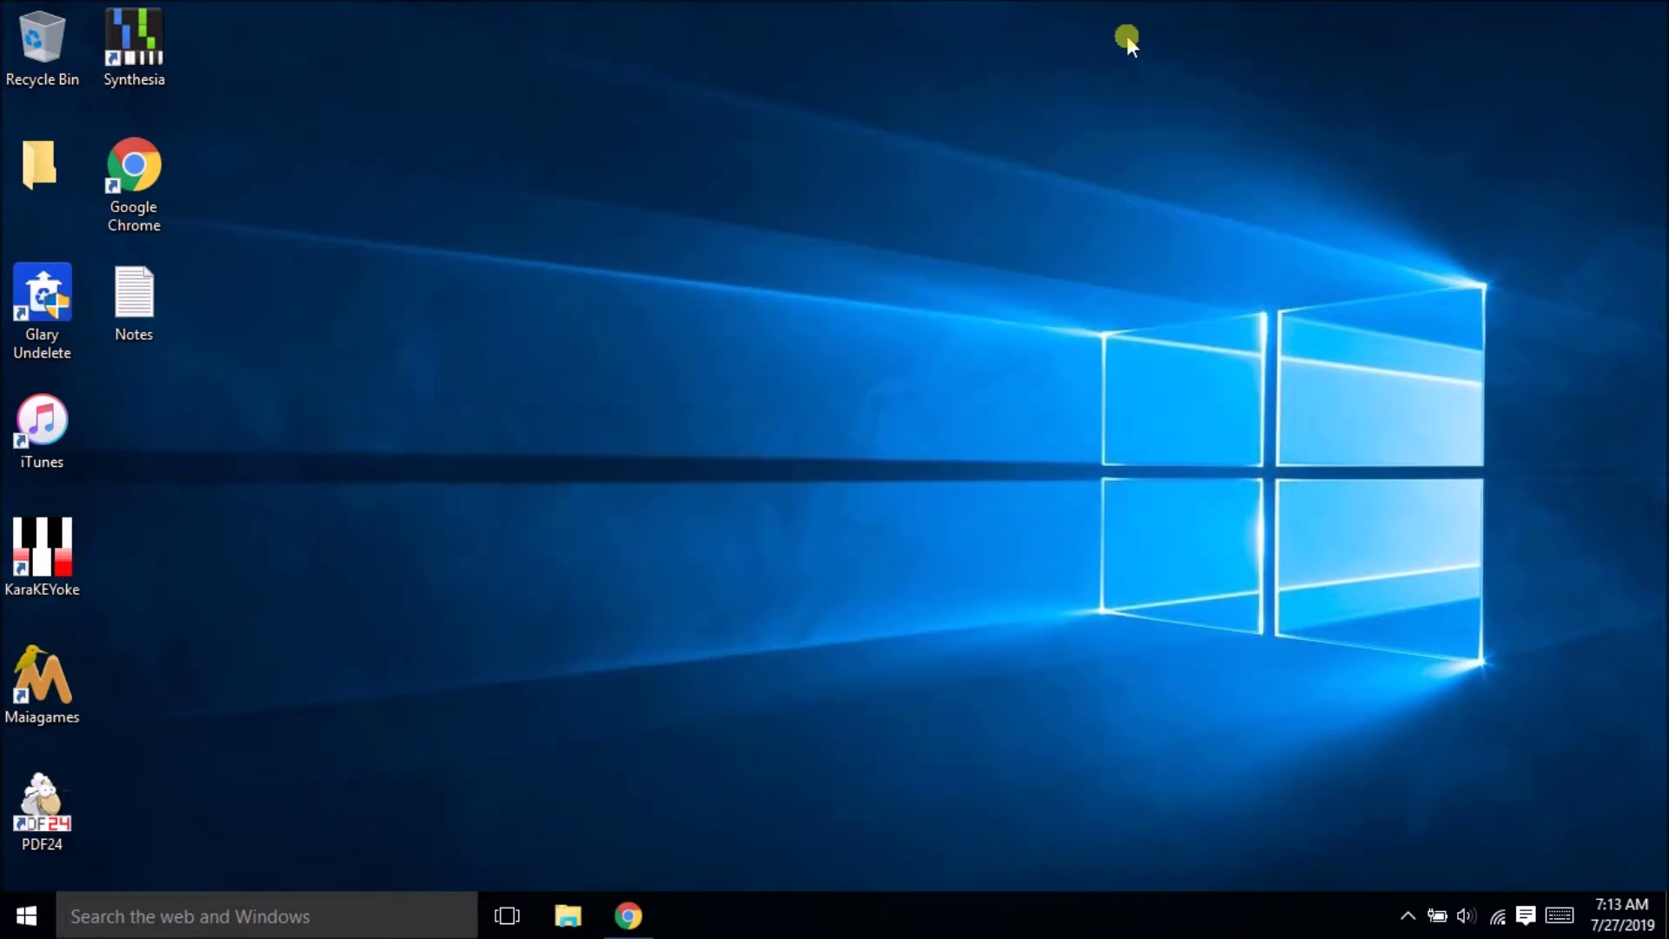
Step: Launch Settings from Start, go to Personalization > Themes, and open Desktop icon settings
click(29, 920)
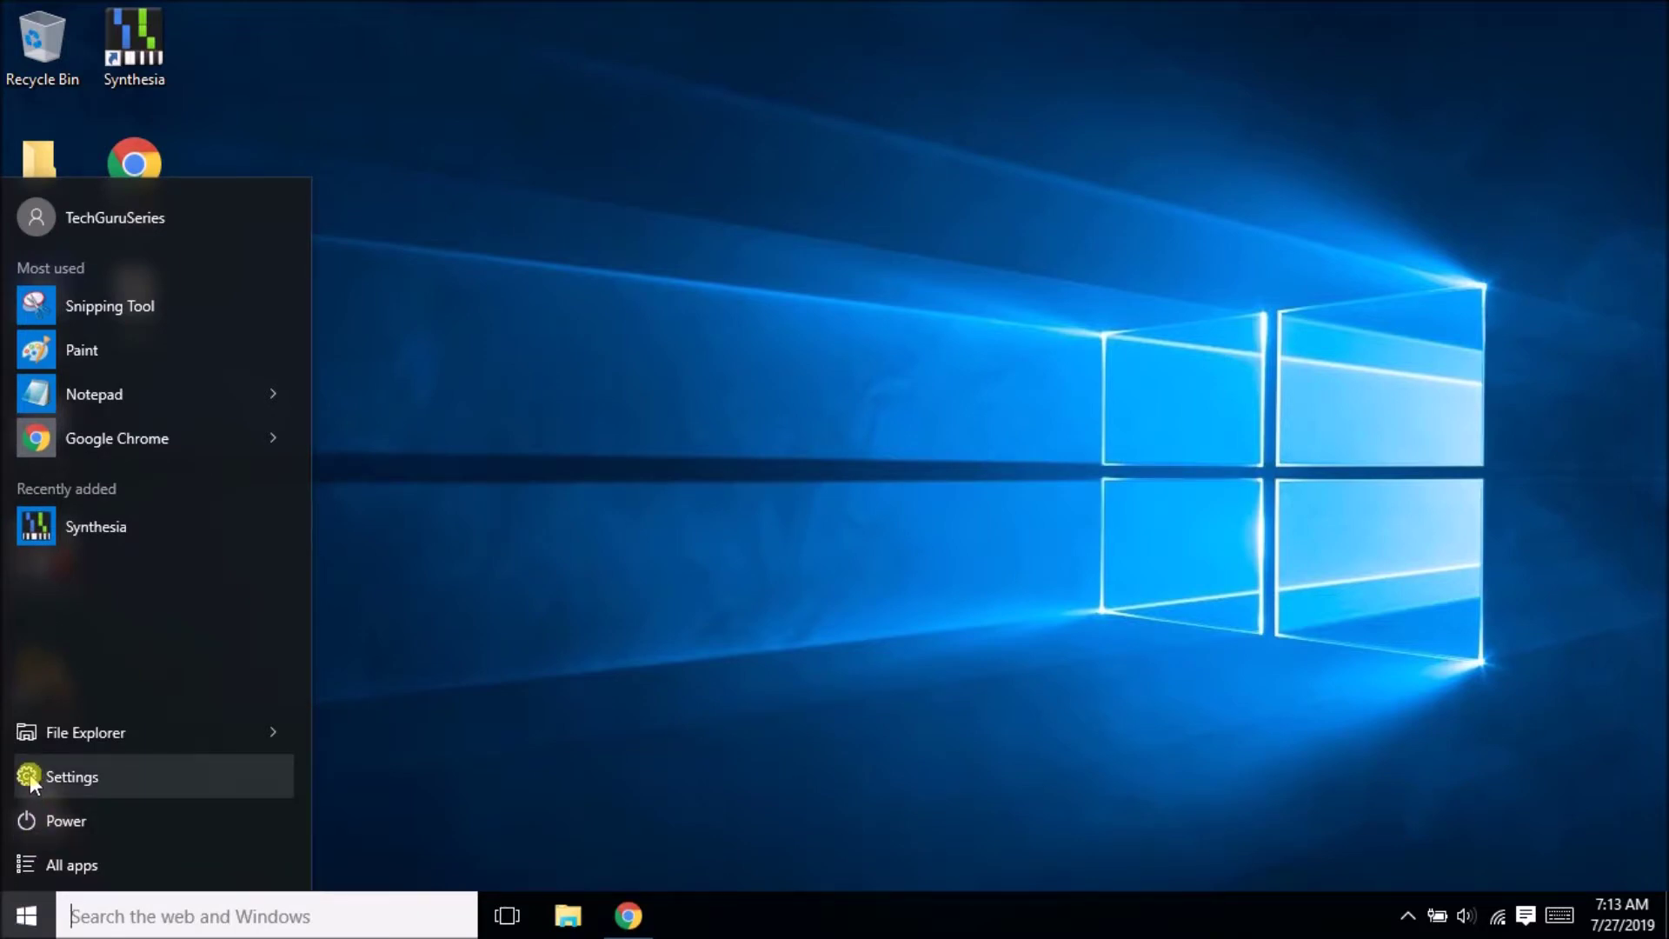
click(30, 774)
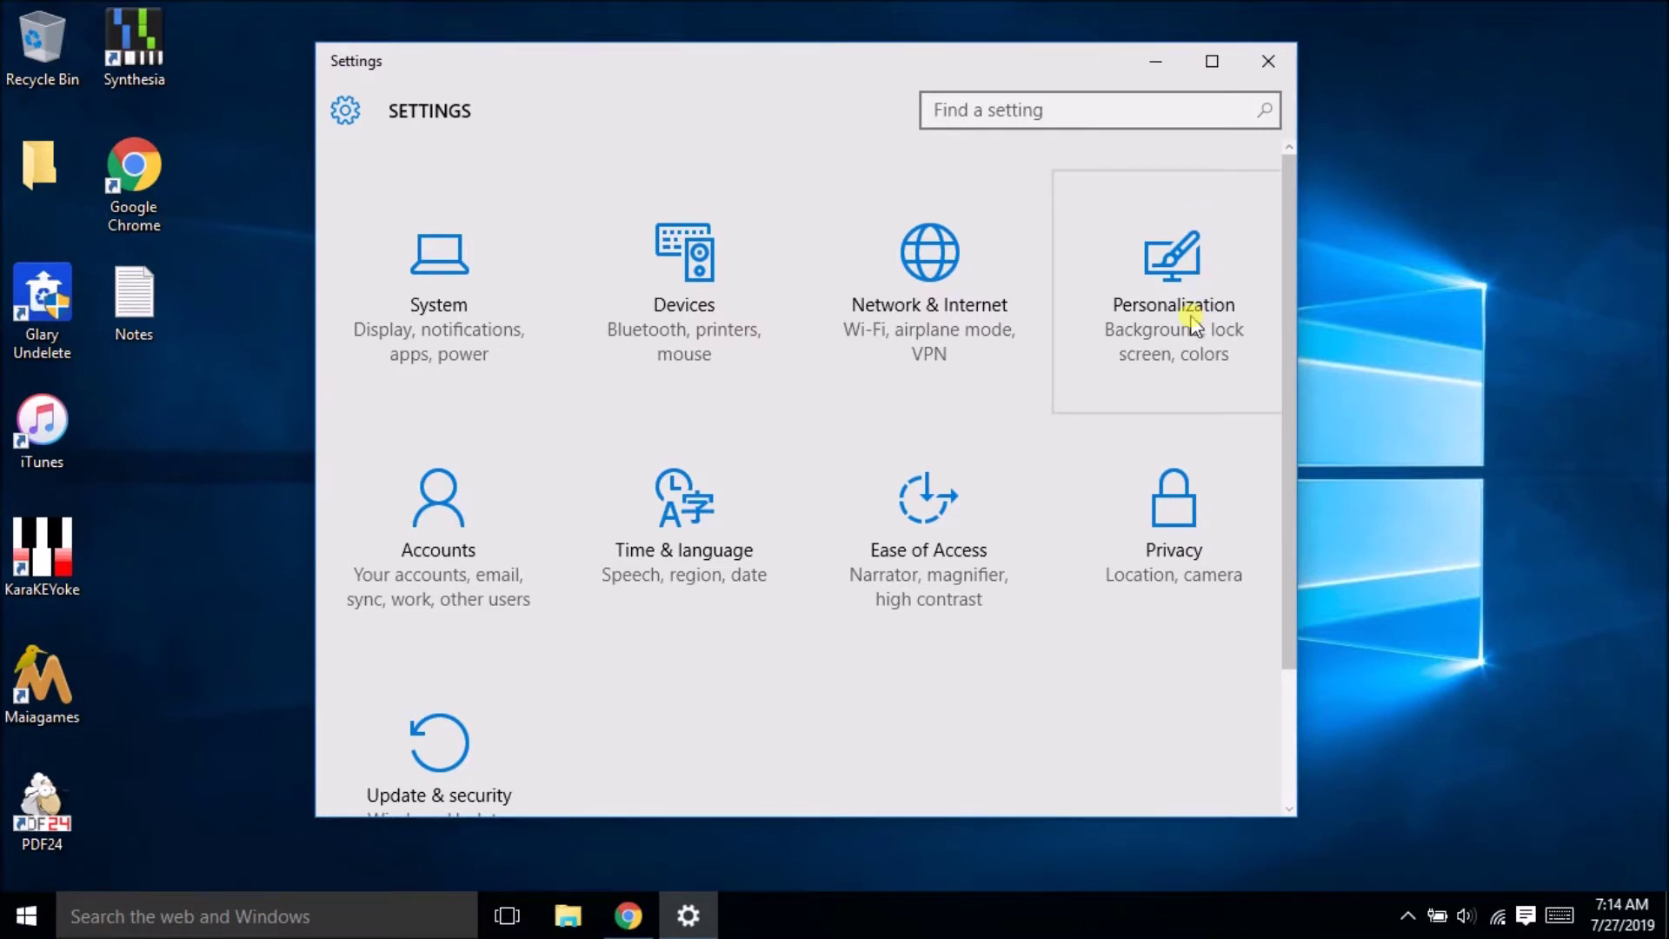
click(1191, 318)
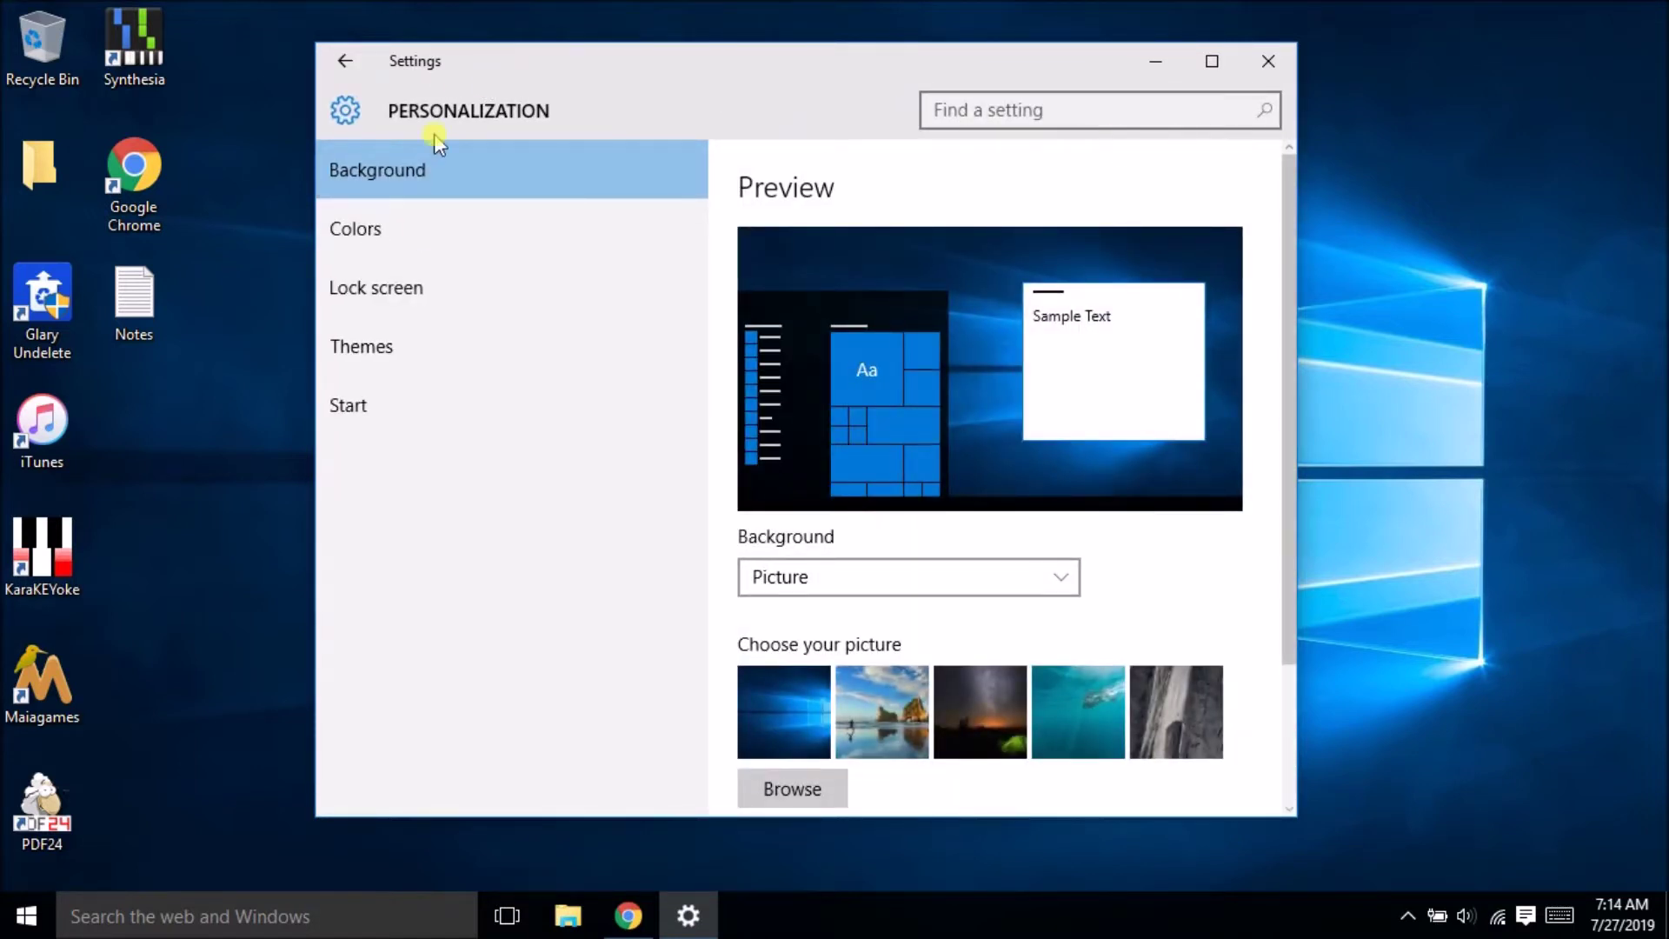
click(356, 358)
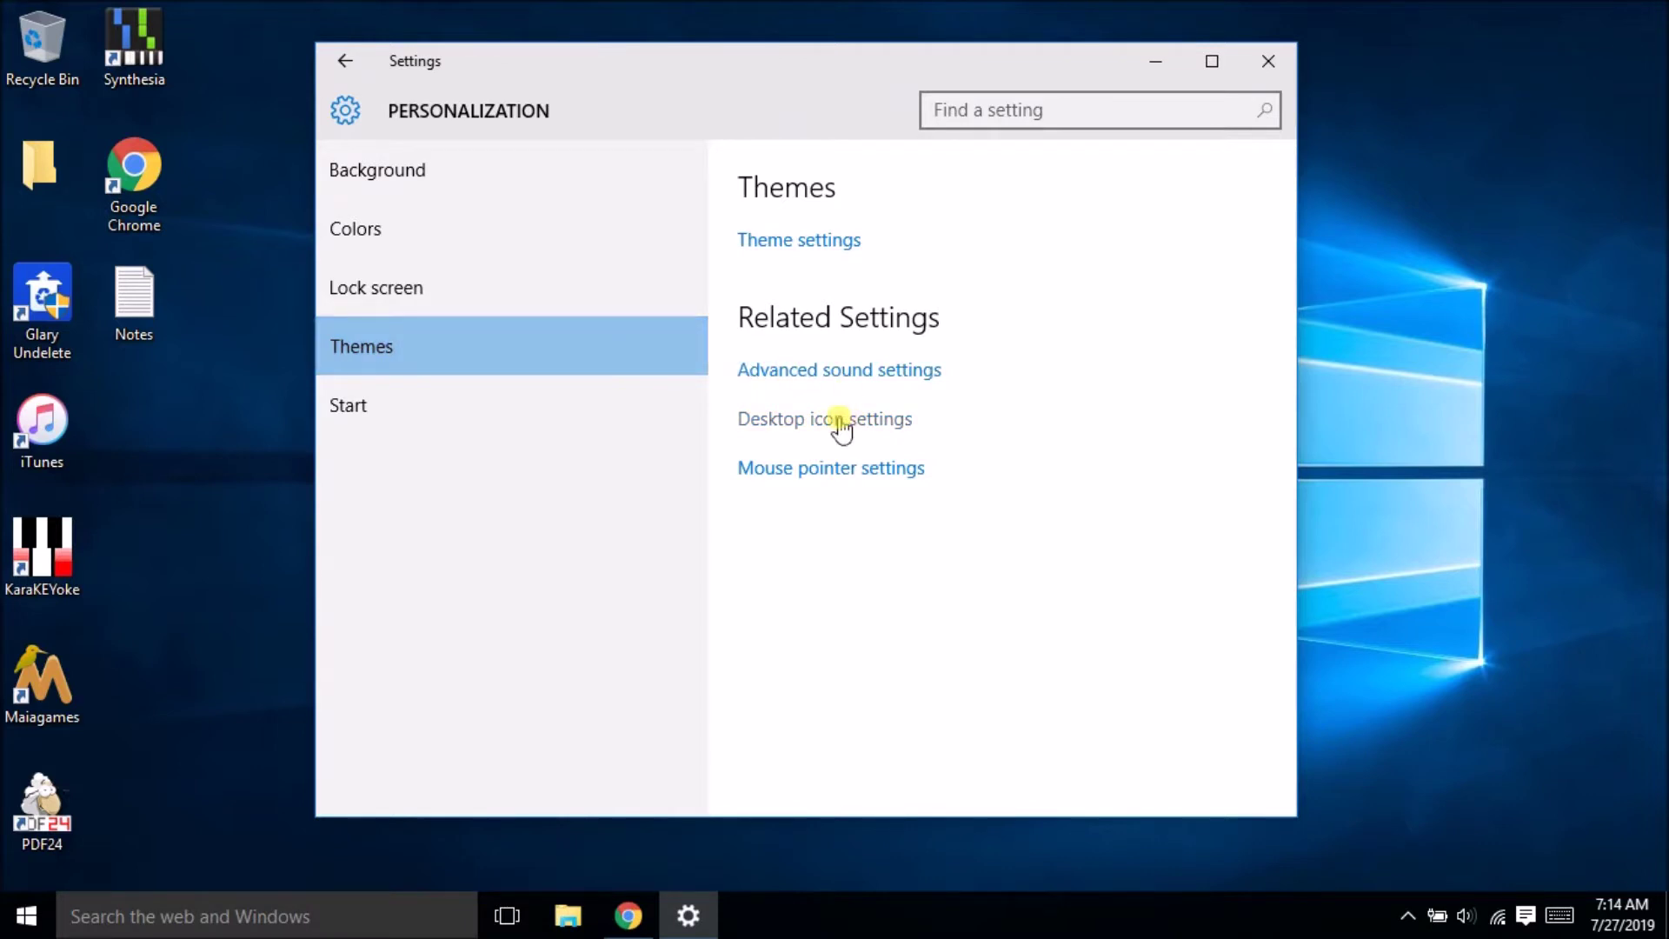
click(840, 424)
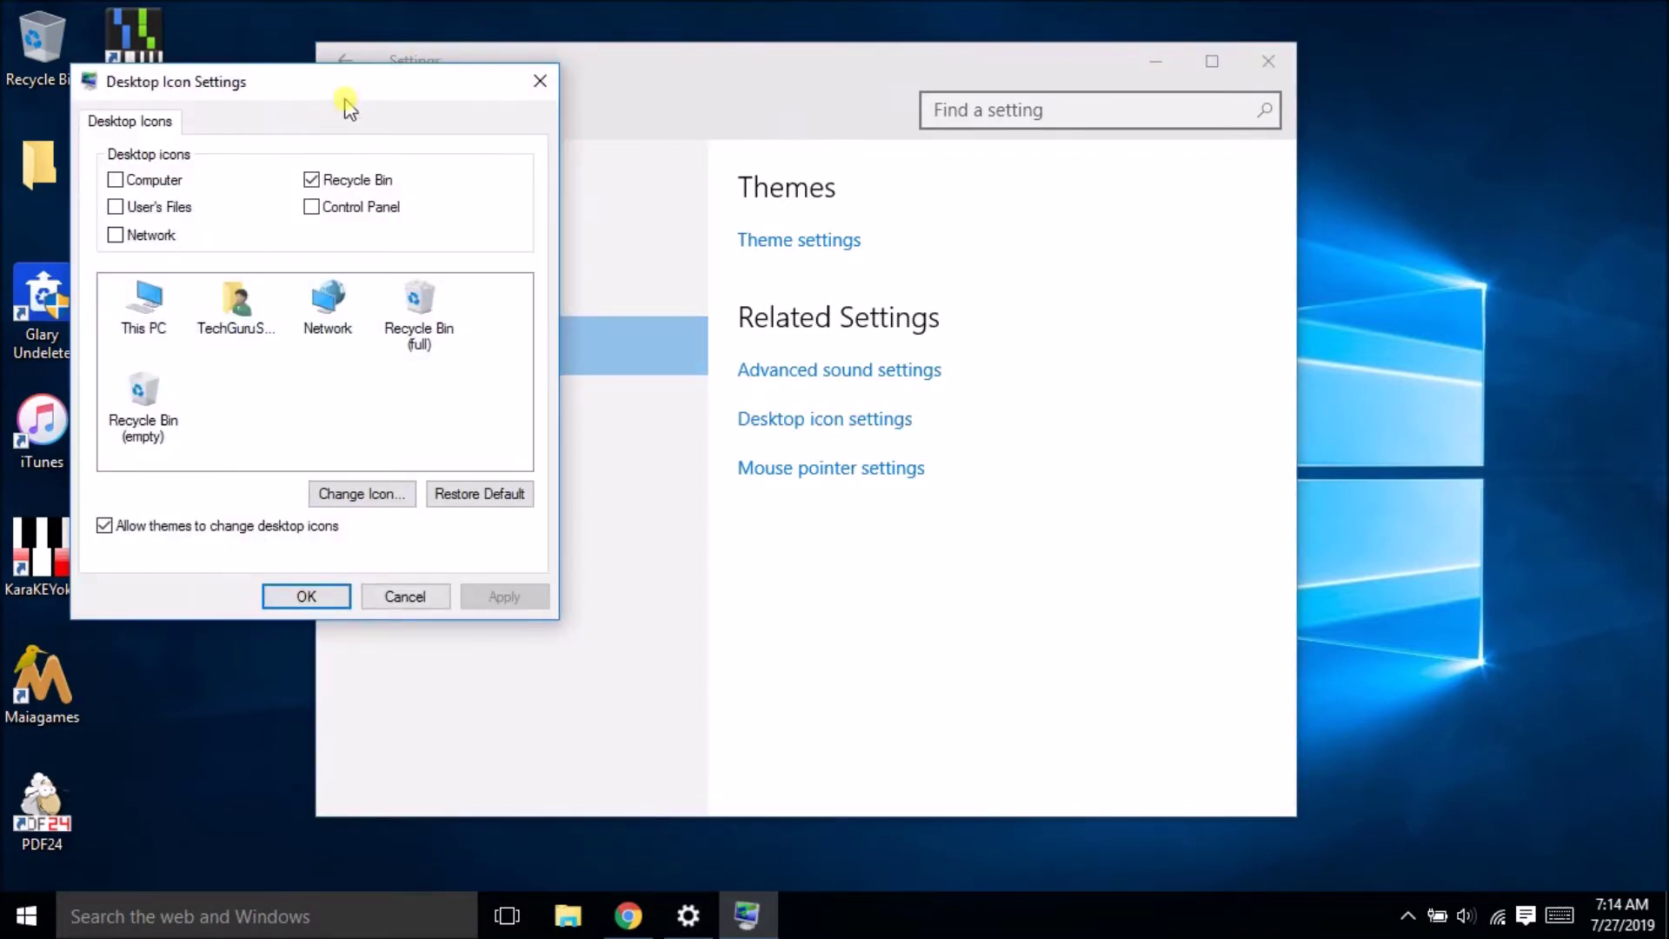
Step: Tick Computer, User's Files and Control Panel, then apply and confirm with OK
drag(343, 101, 778, 113)
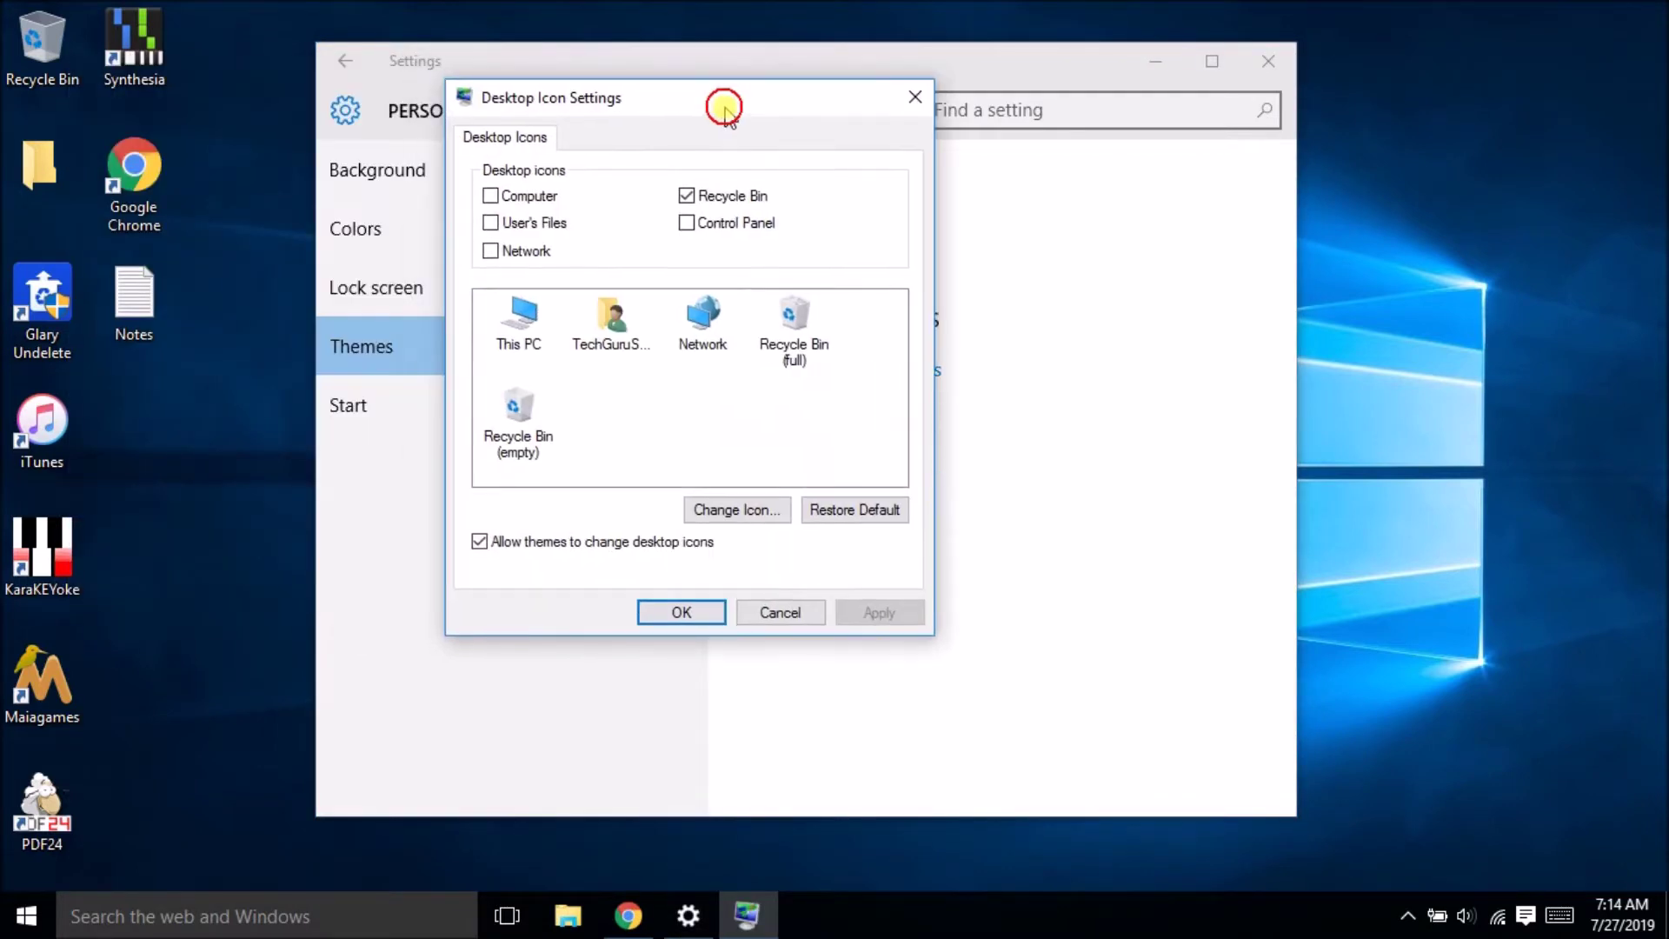
click(491, 197)
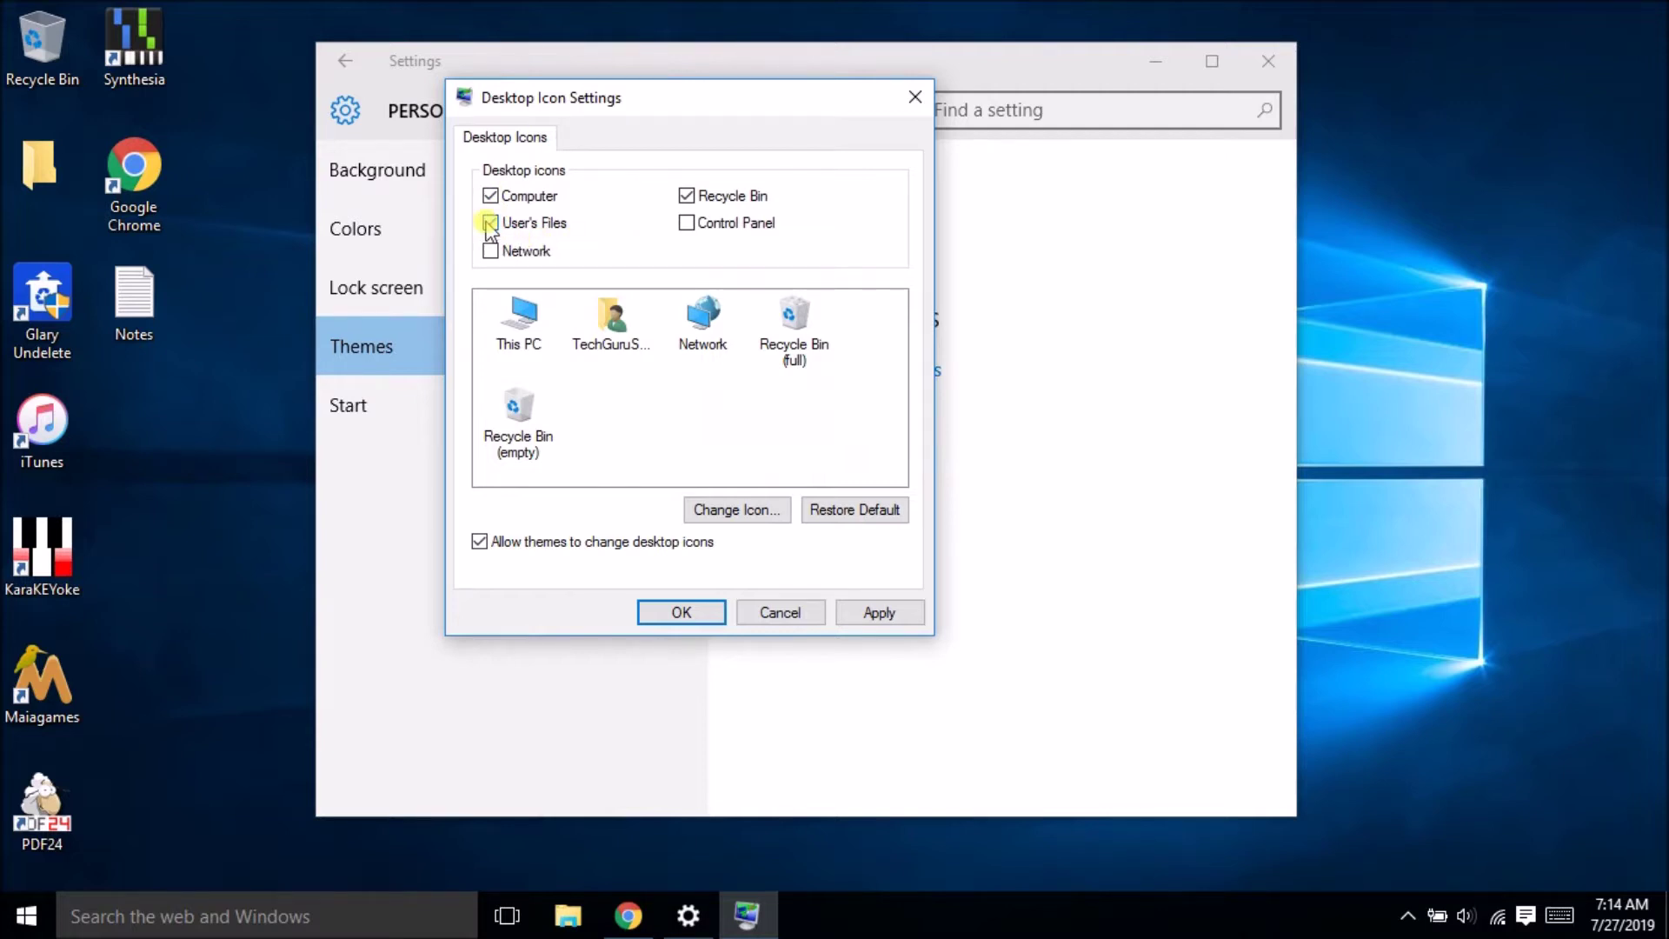
click(489, 224)
click(689, 224)
click(895, 619)
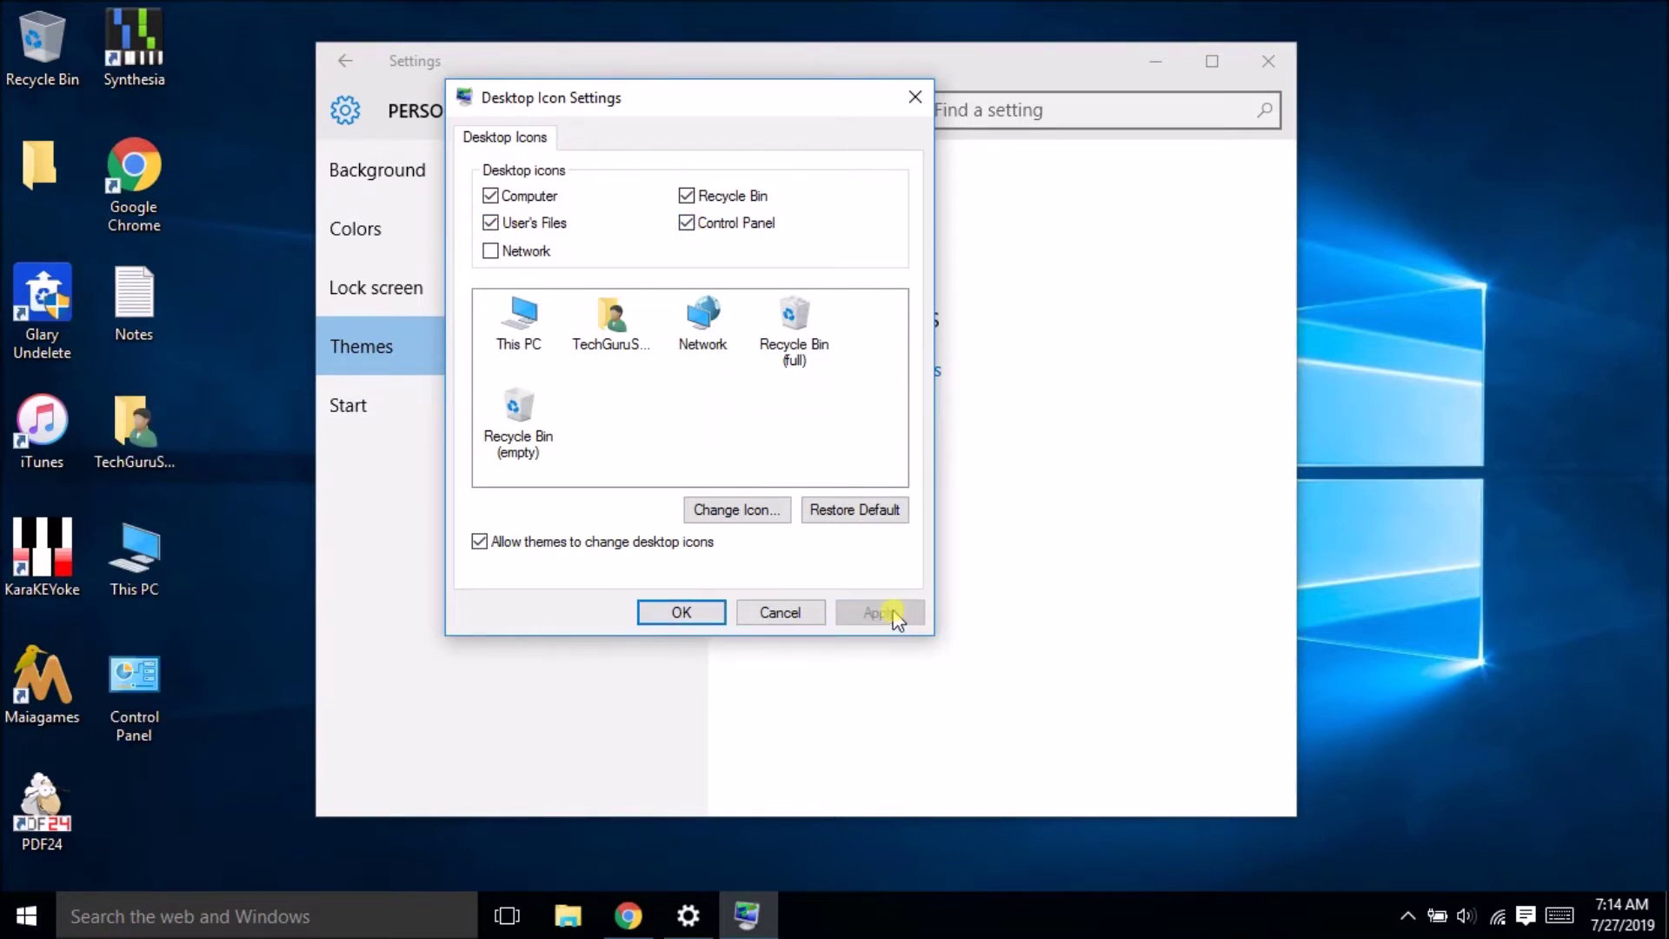
click(676, 615)
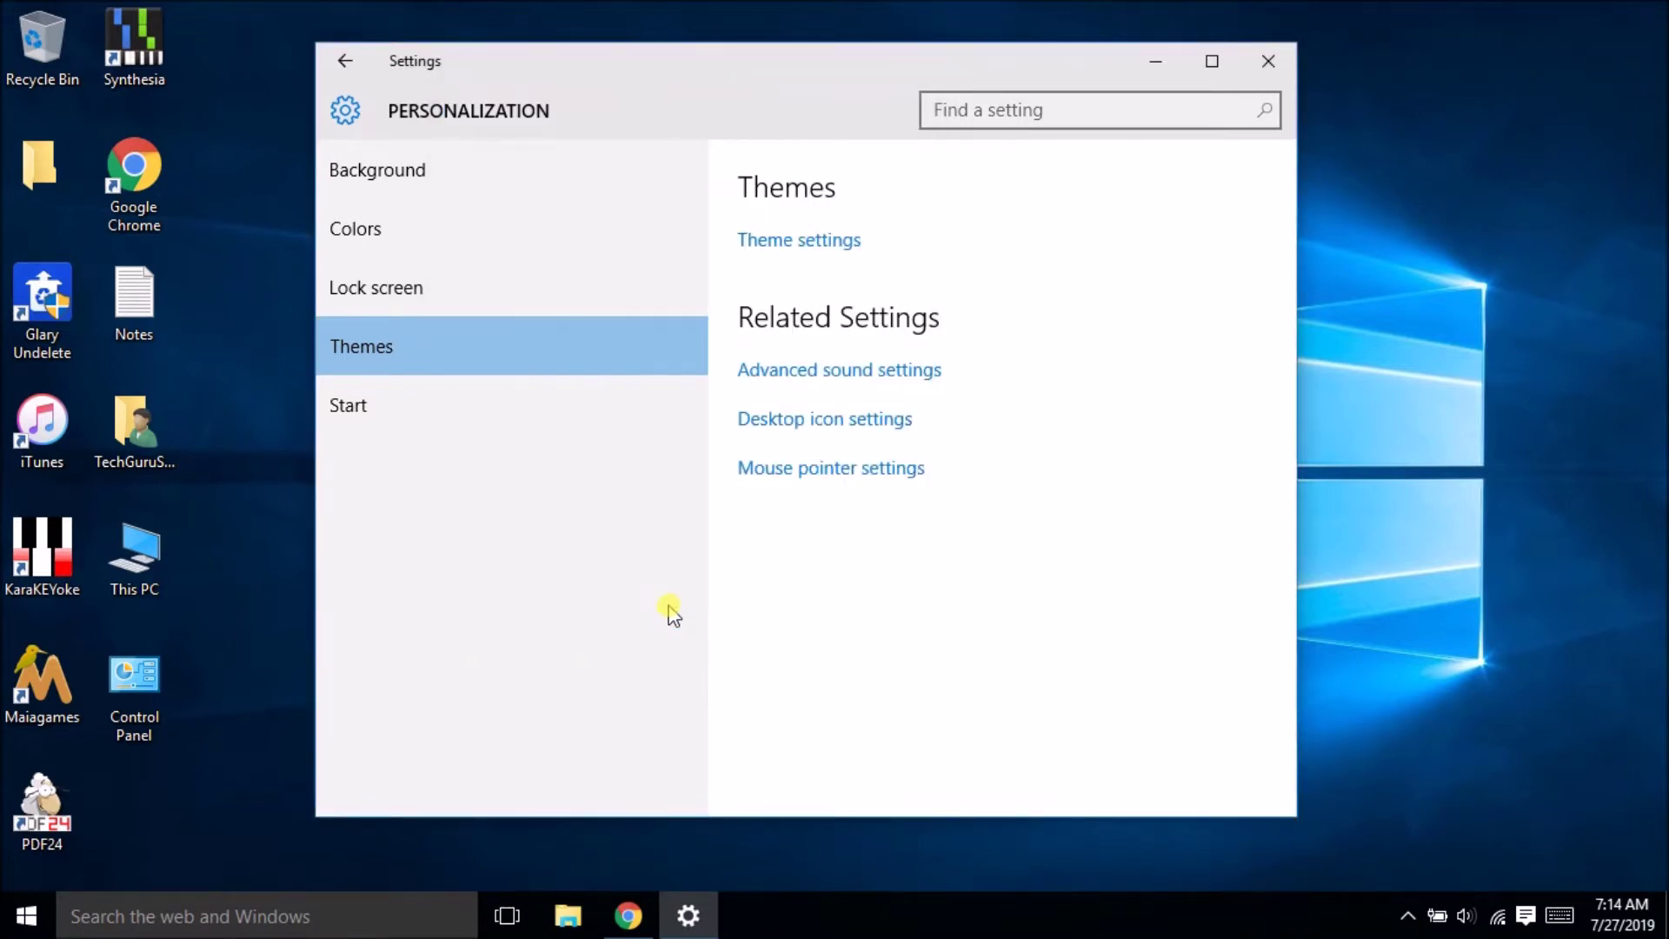
Step: Close Settings, then rename the This PC desktop icon to 'My Computer'
click(148, 545)
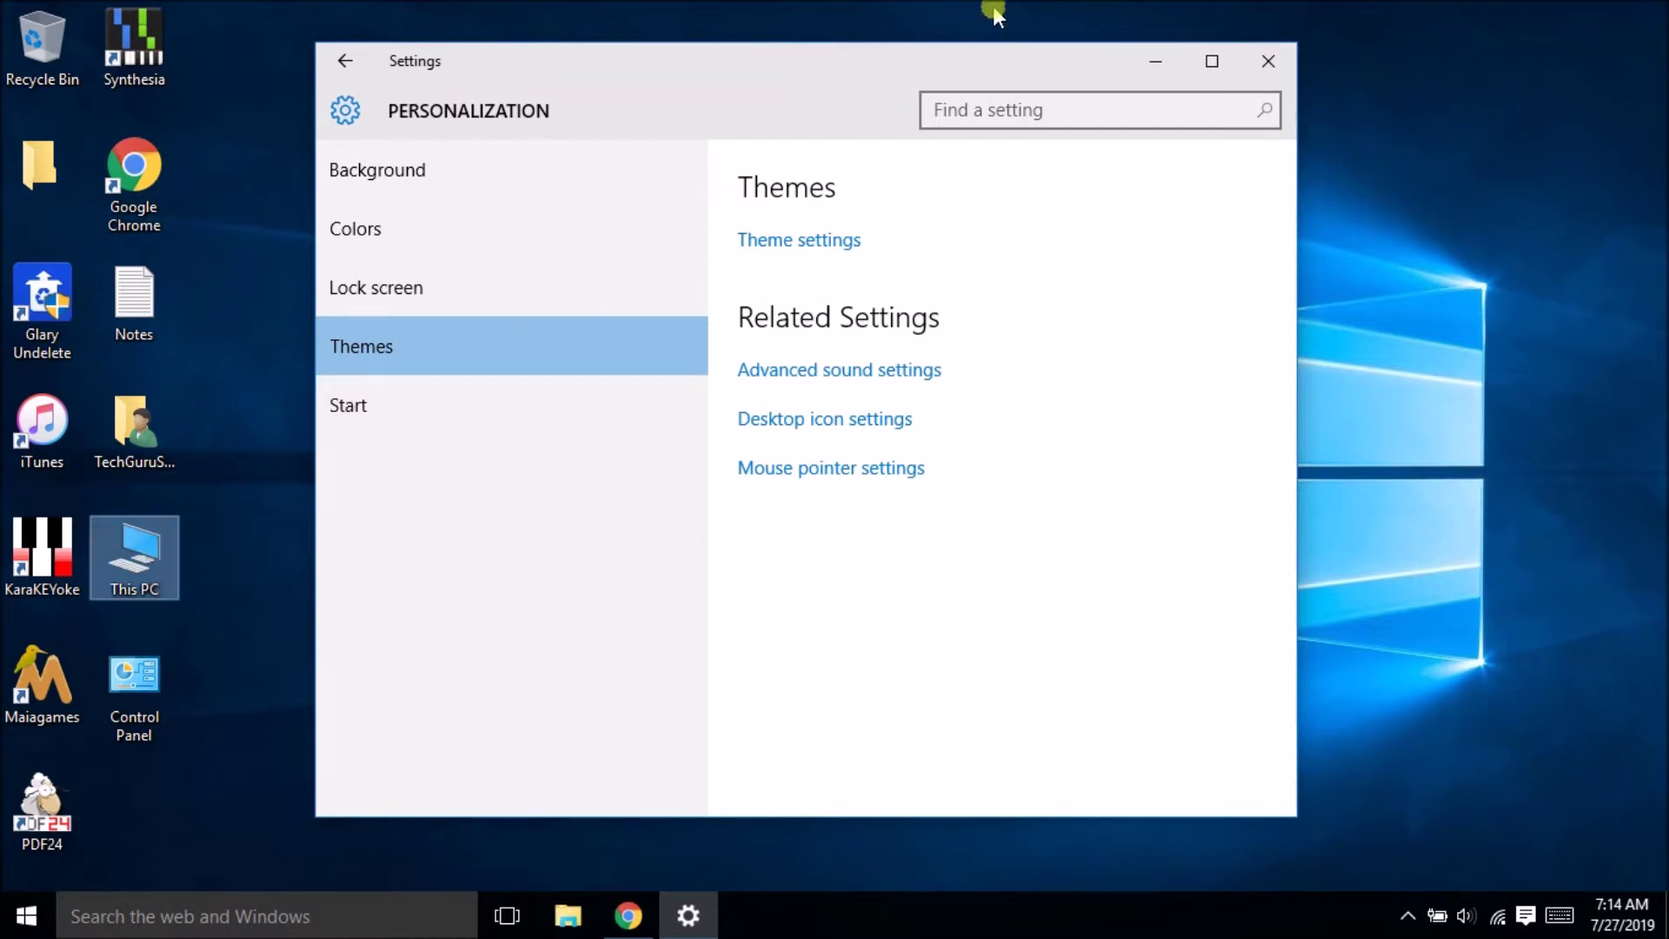
click(1272, 61)
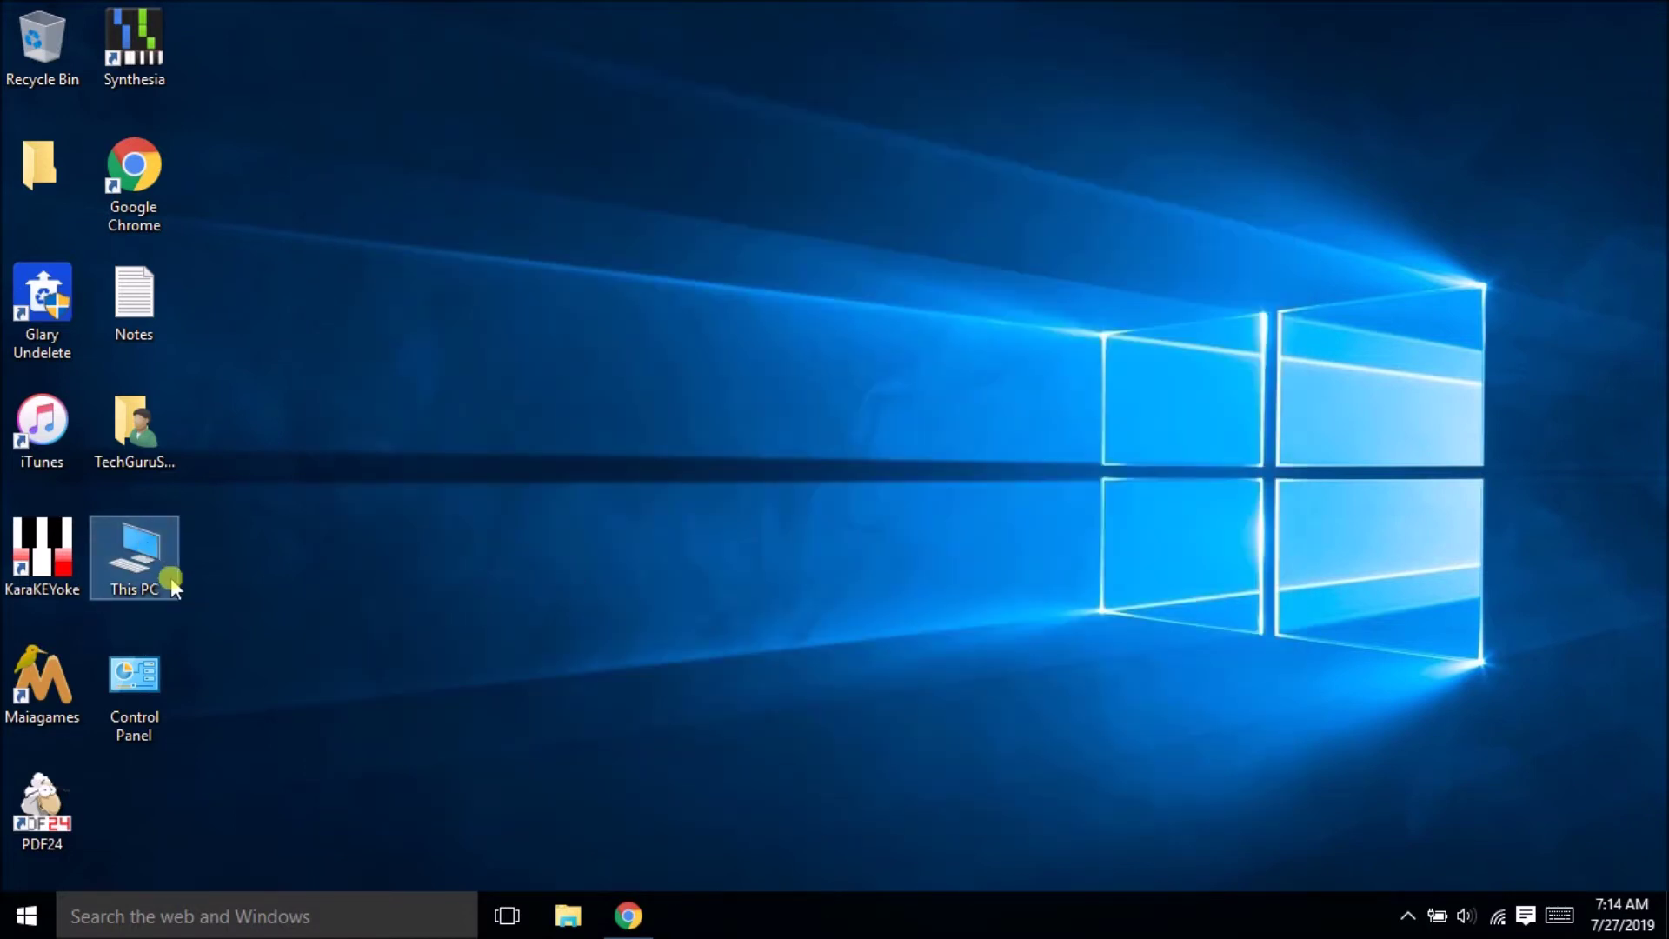
right_click(132, 592)
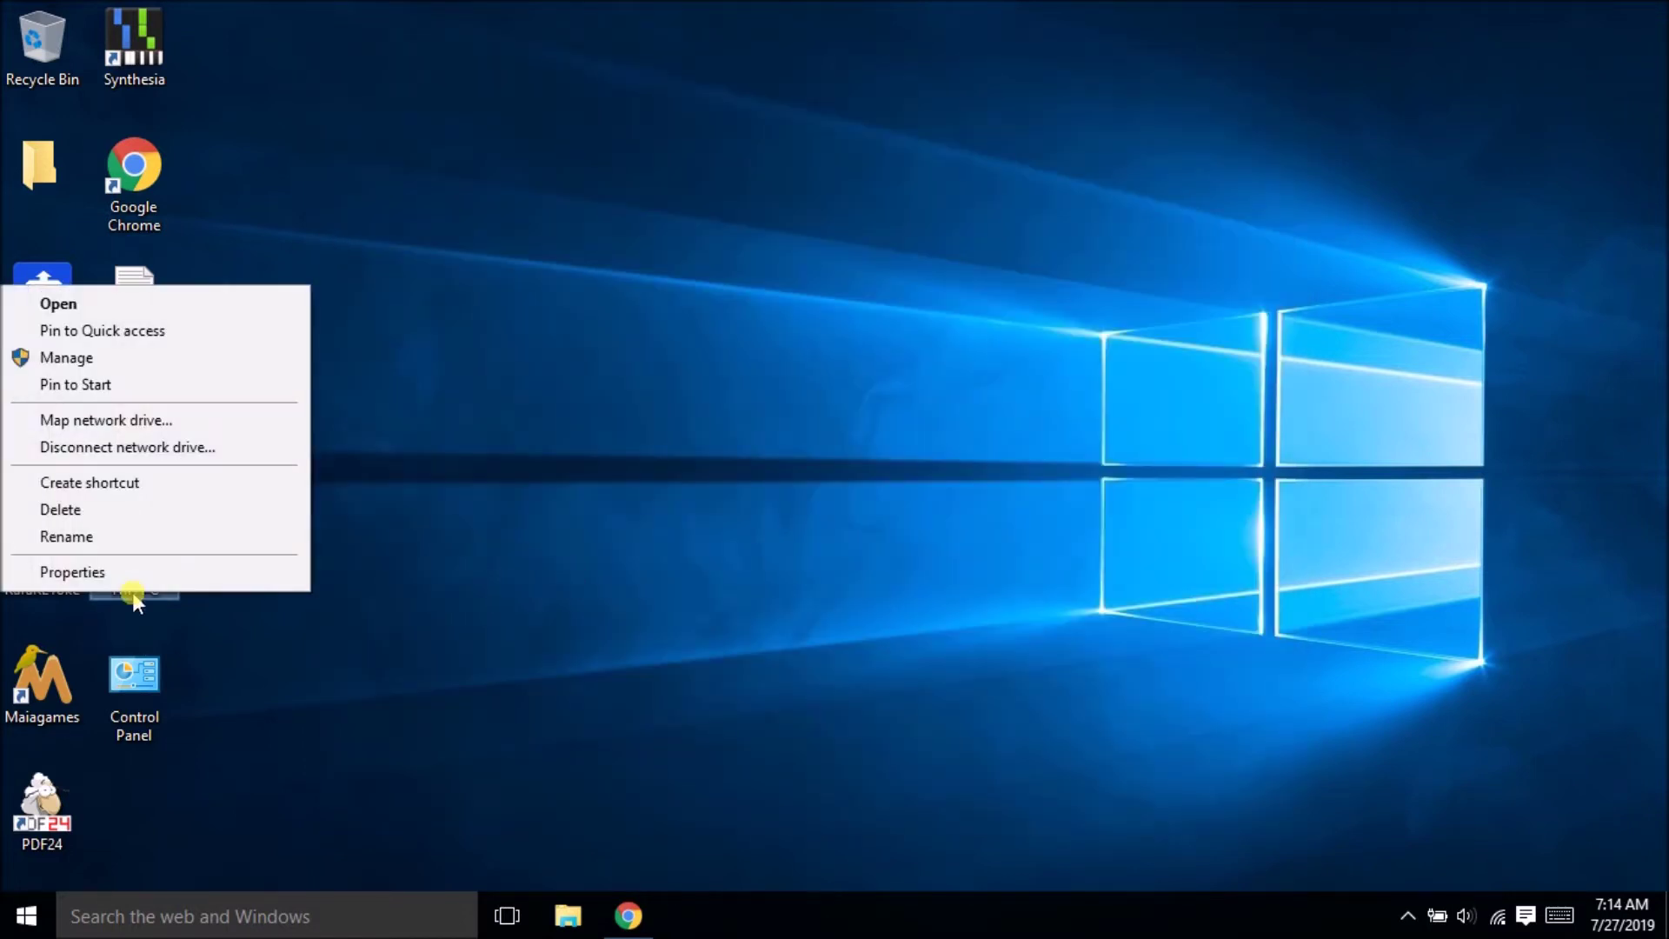
click(82, 537)
drag(140, 591, 221, 589)
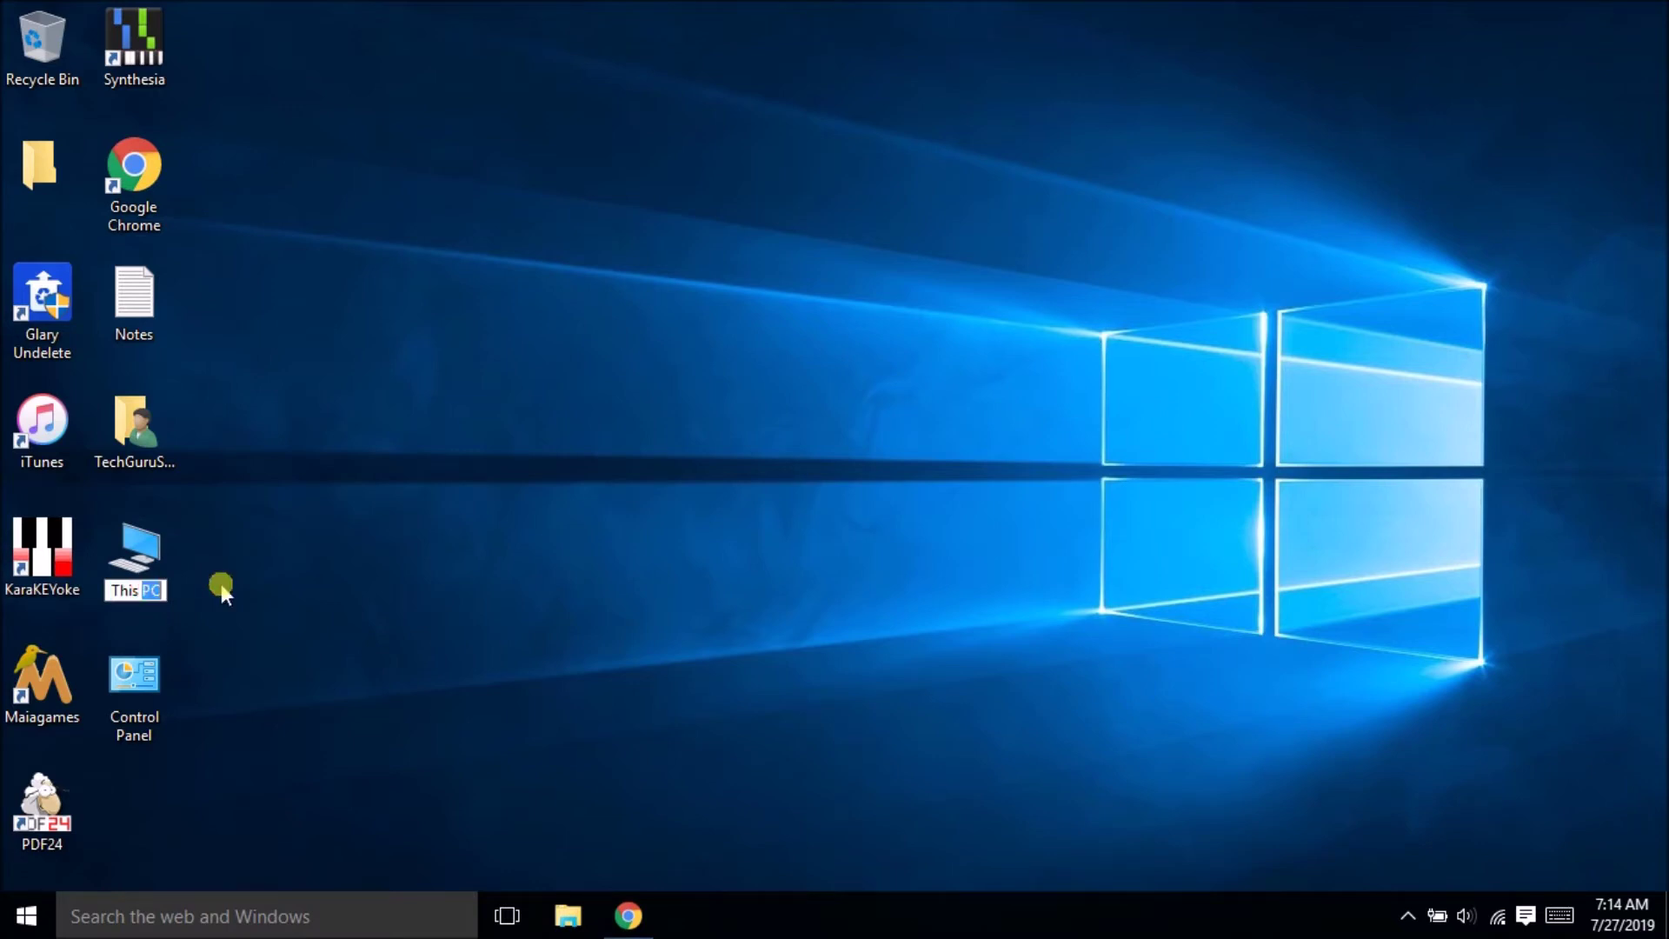
key(BackSpace)
key(BackSpace)
key(BackSpace)
key(BackSpace)
key(BackSpace)
key(BackSpace)
text(My Compu)
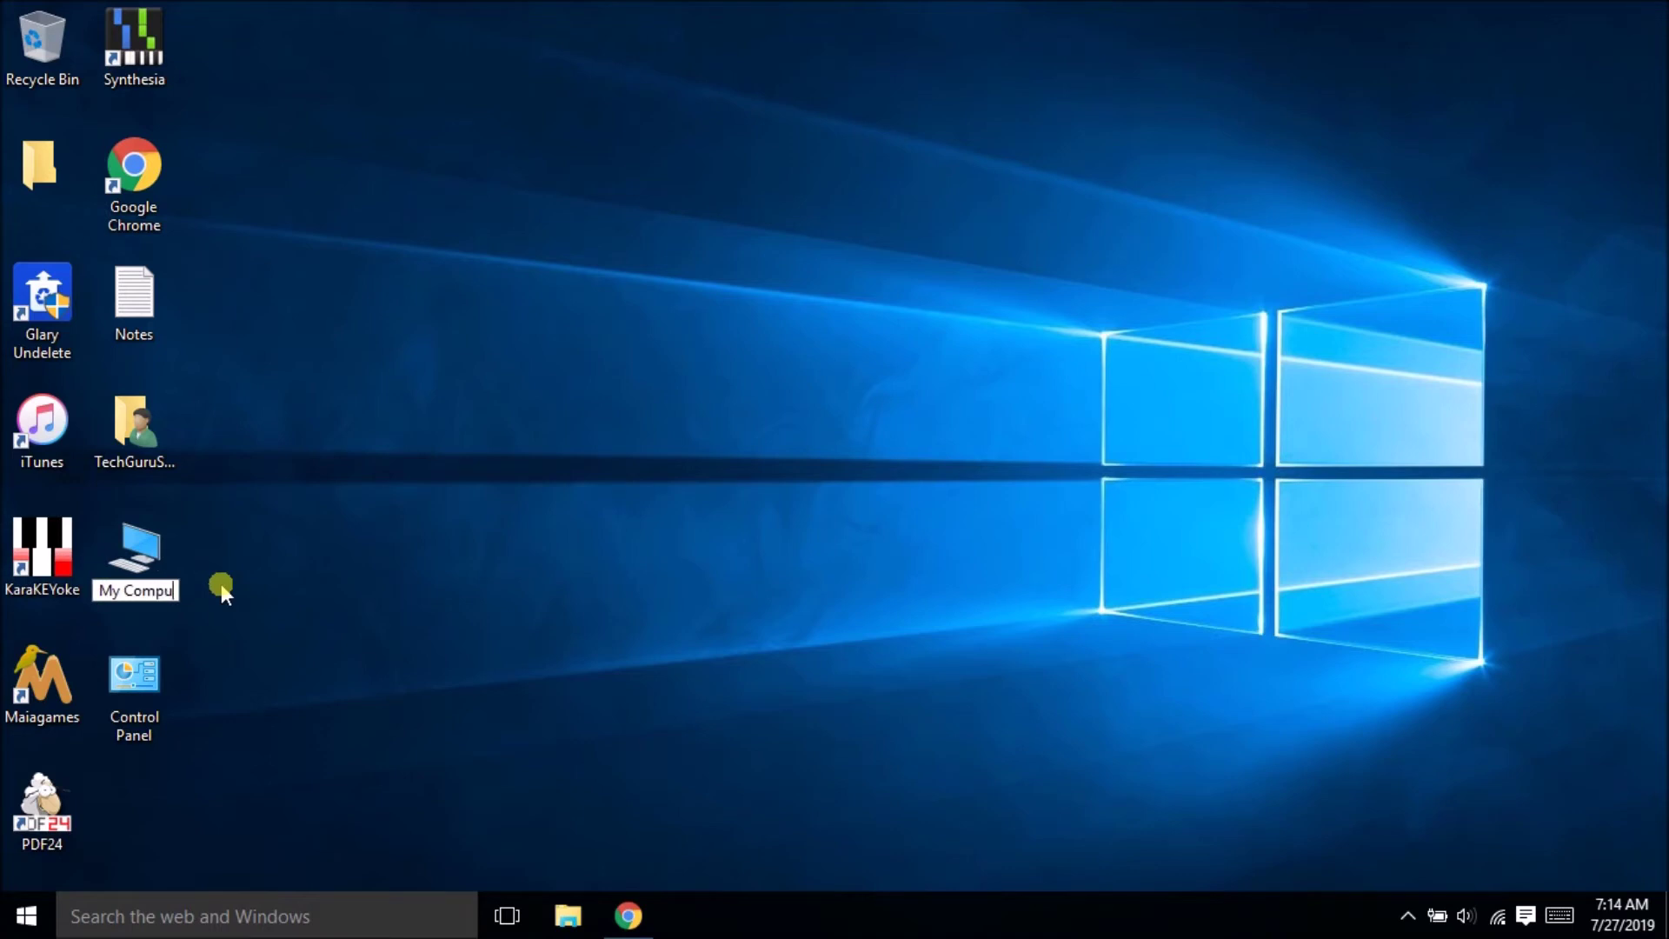
text(ter)
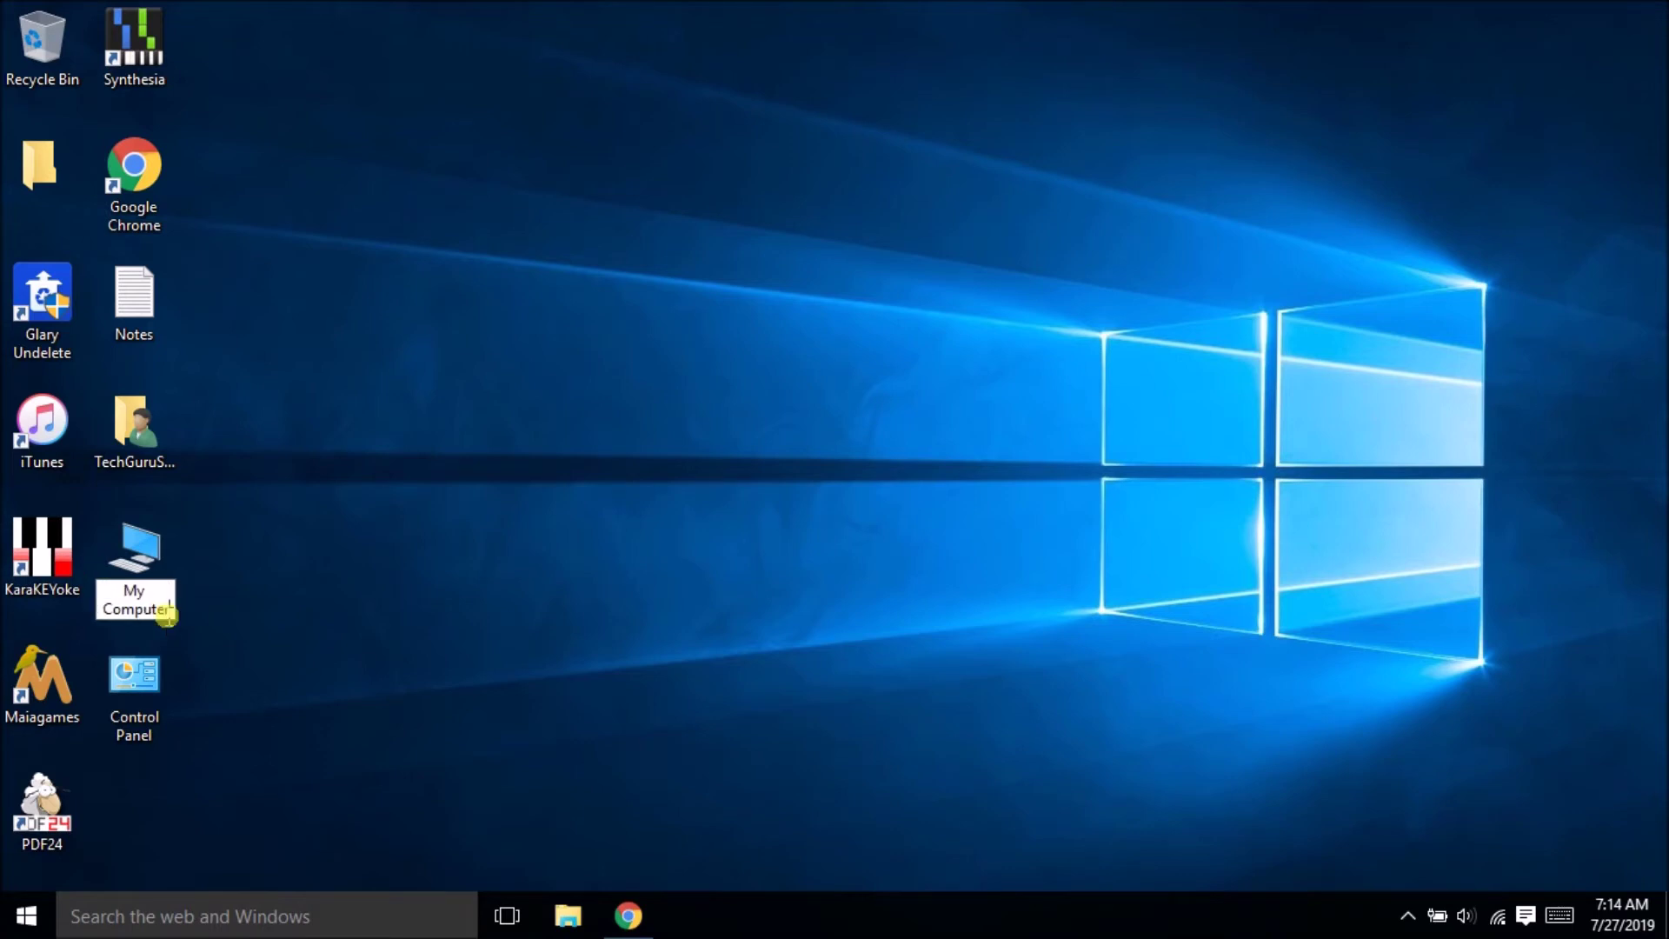
key(Return)
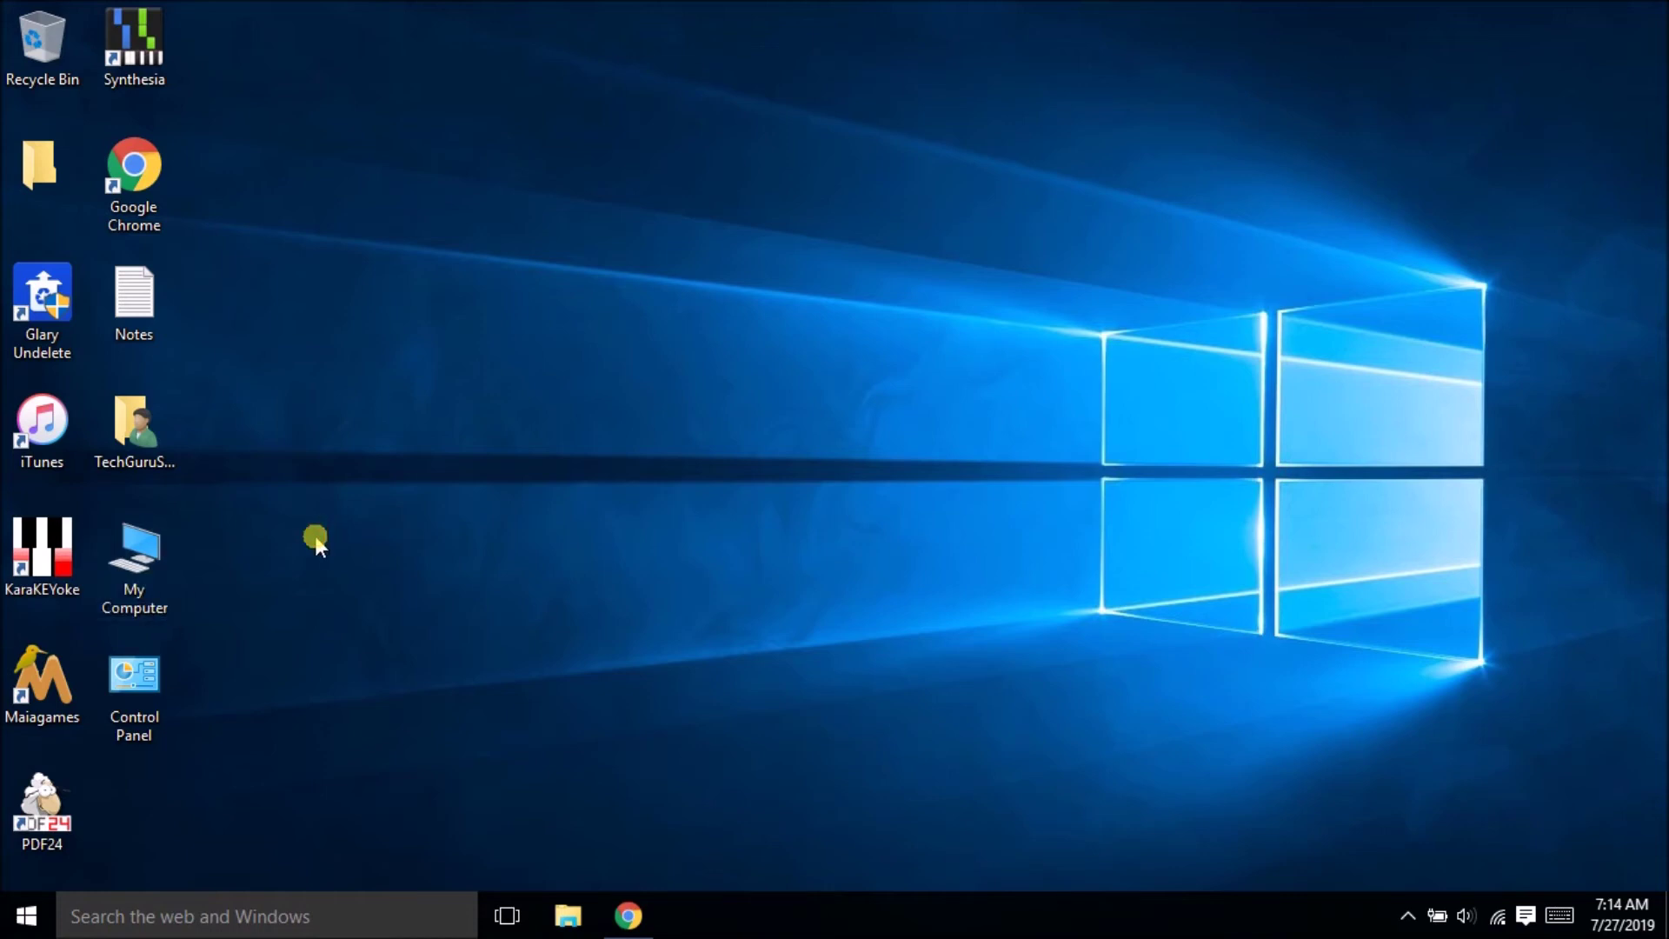
Step: Drag the My Computer icon from the left column up to the desktop's top row
drag(139, 581, 313, 82)
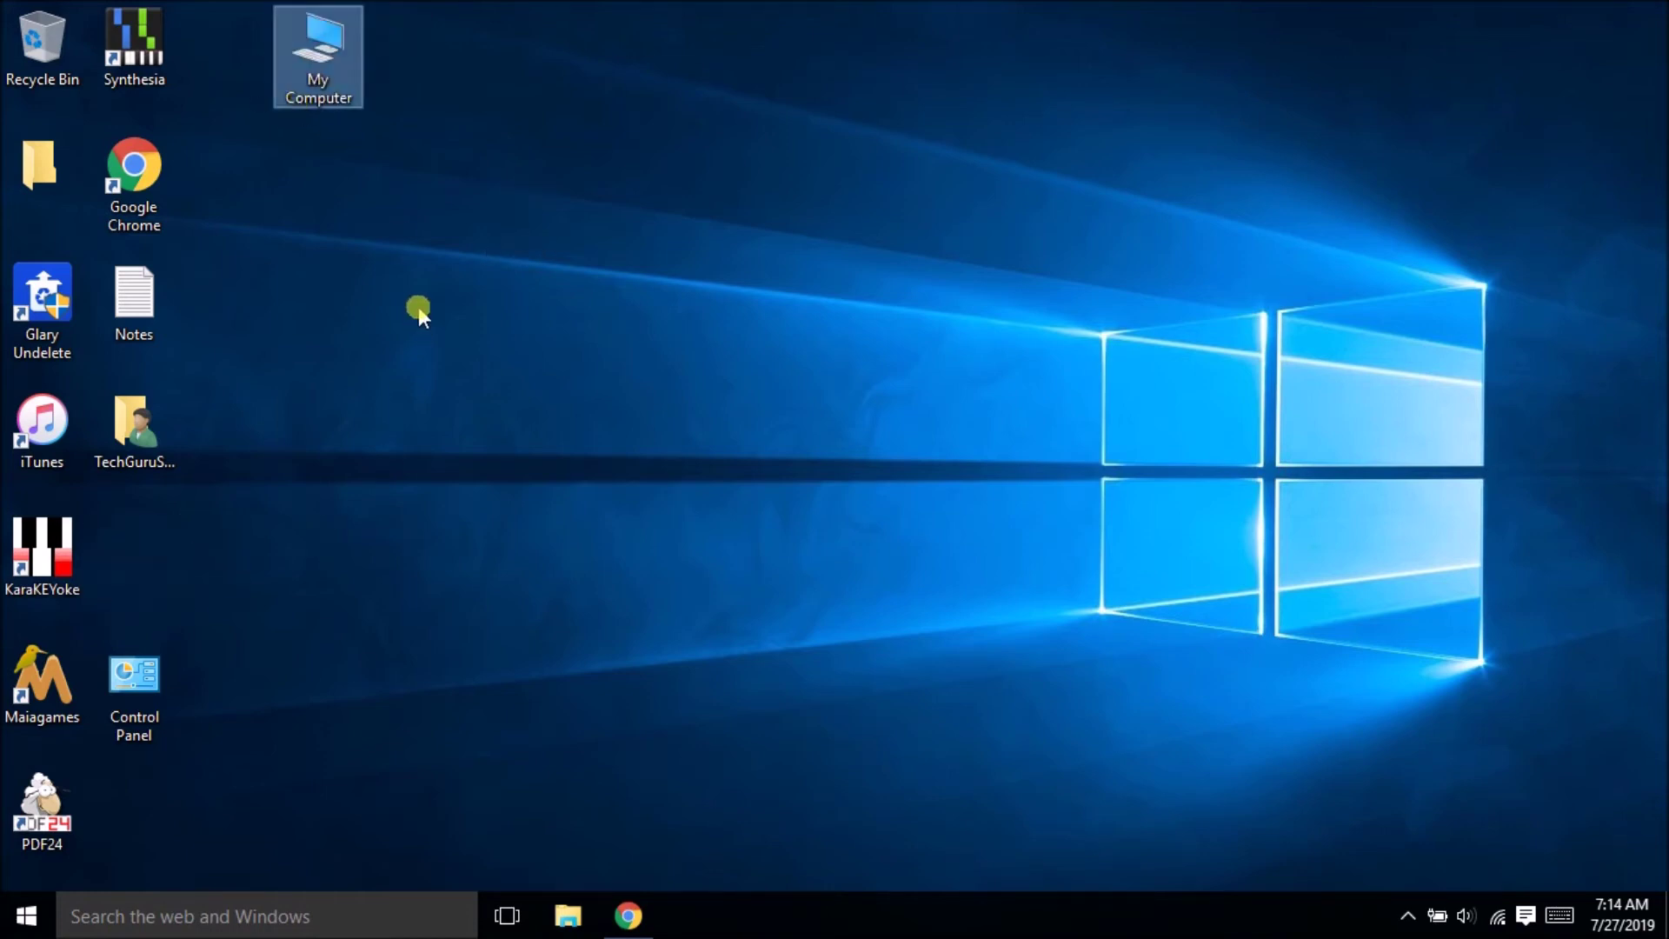